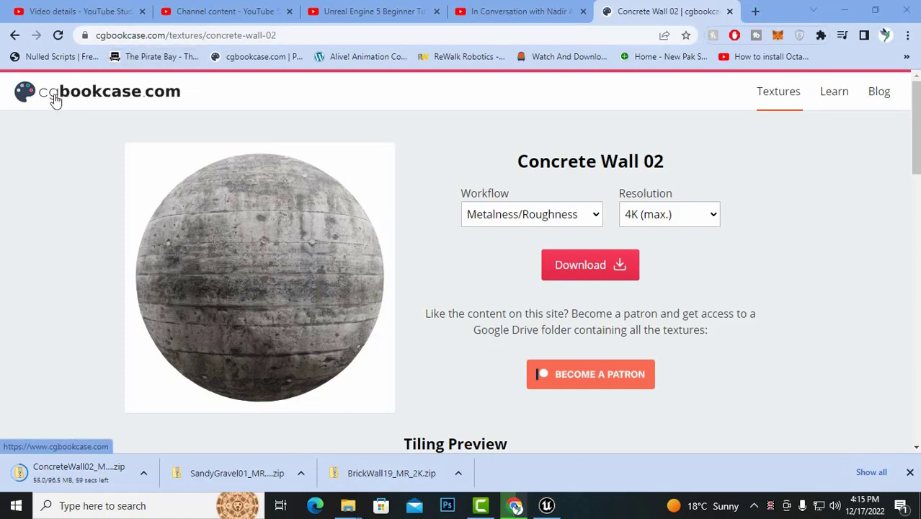
Open the full texture library from the cgbookcase home page and filter it to the Tiles category
left_click(571, 220)
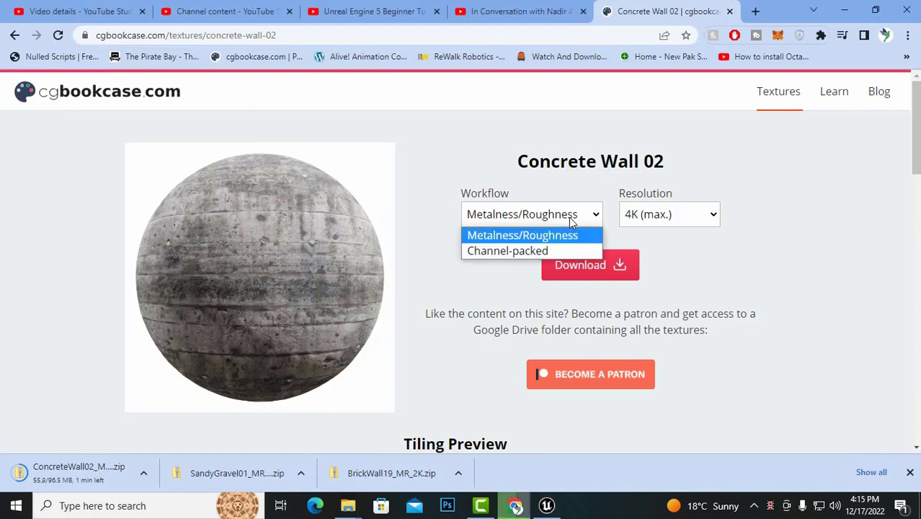
left_click(149, 101)
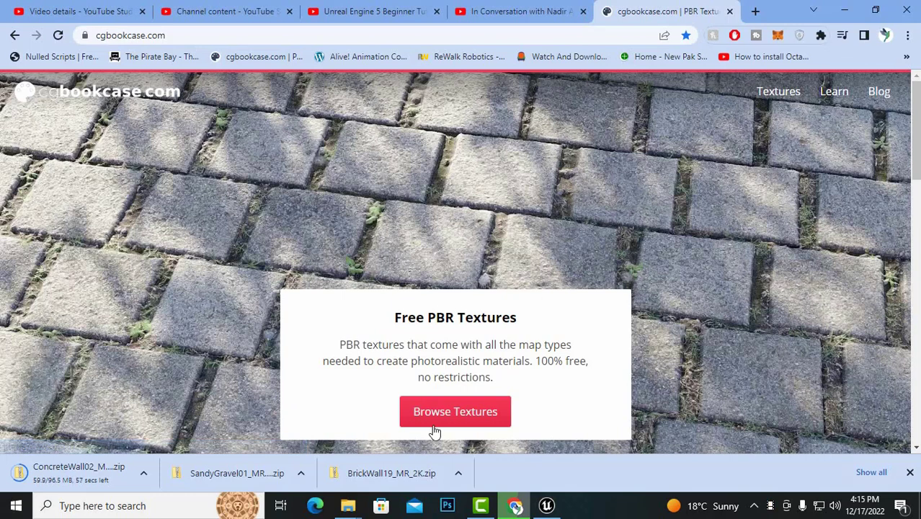
left_click(435, 425)
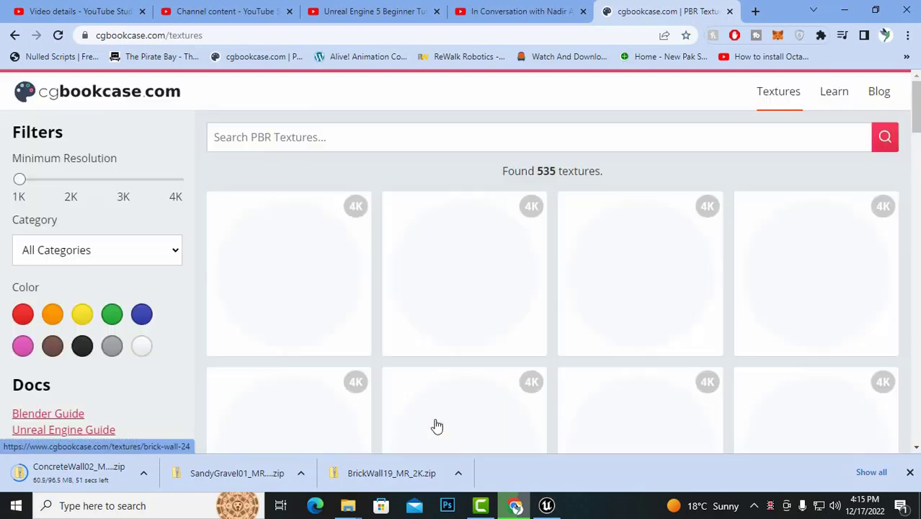
left_click(117, 249)
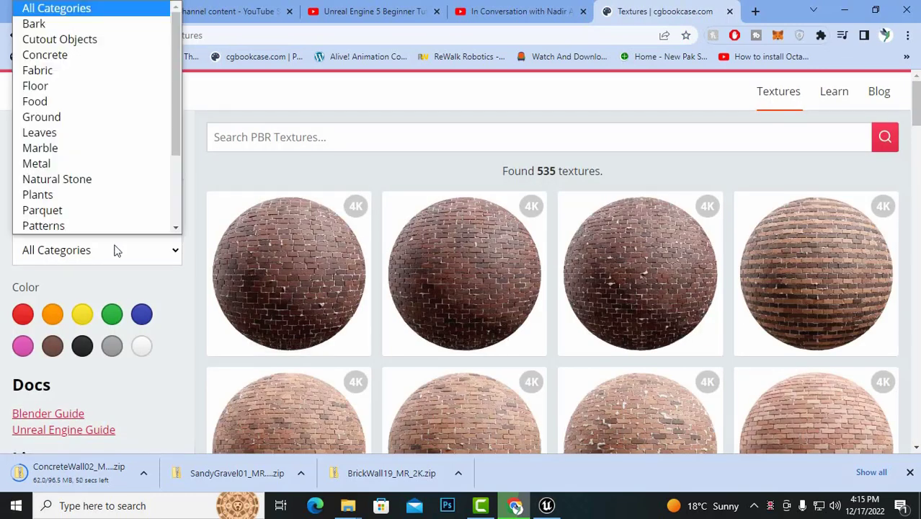
scroll(86, 220, "down", 3)
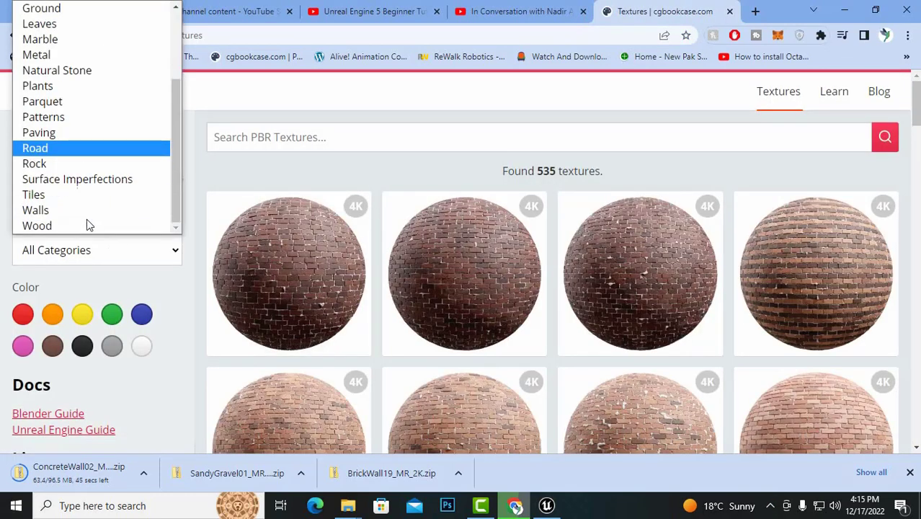
left_click(75, 196)
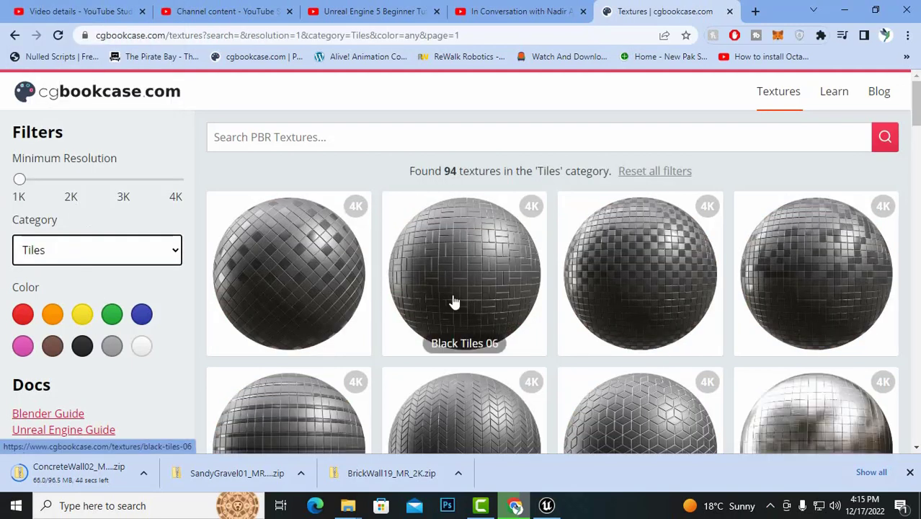
Look through the first page of tile textures and go on to results page 2
scroll(454, 303, "down", 5)
scroll(454, 304, "down", 5)
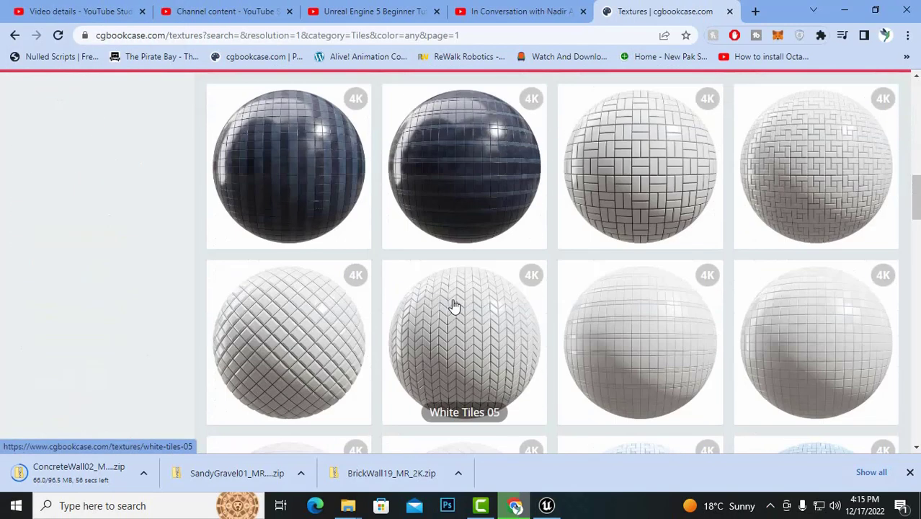
scroll(455, 304, "down", 10)
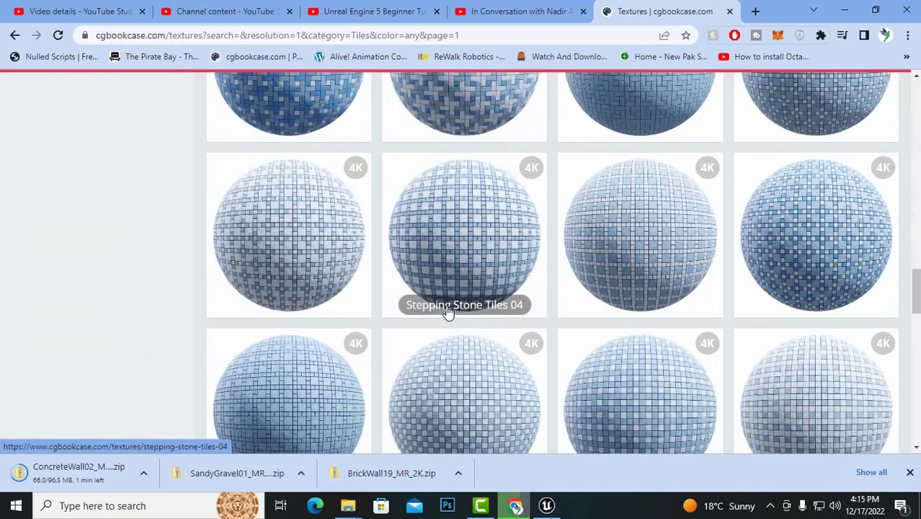
scroll(448, 310, "down", 4)
scroll(449, 310, "up", 5)
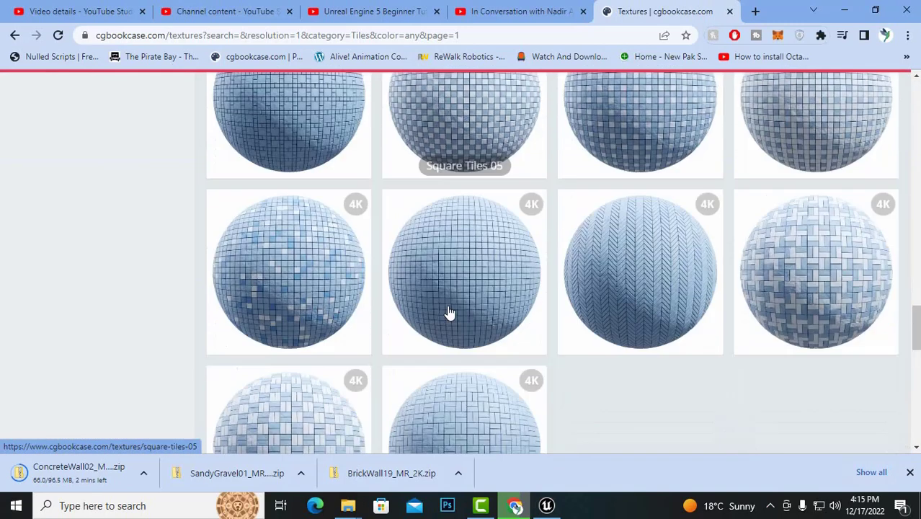
scroll(448, 311, "down", 4)
left_click(564, 269)
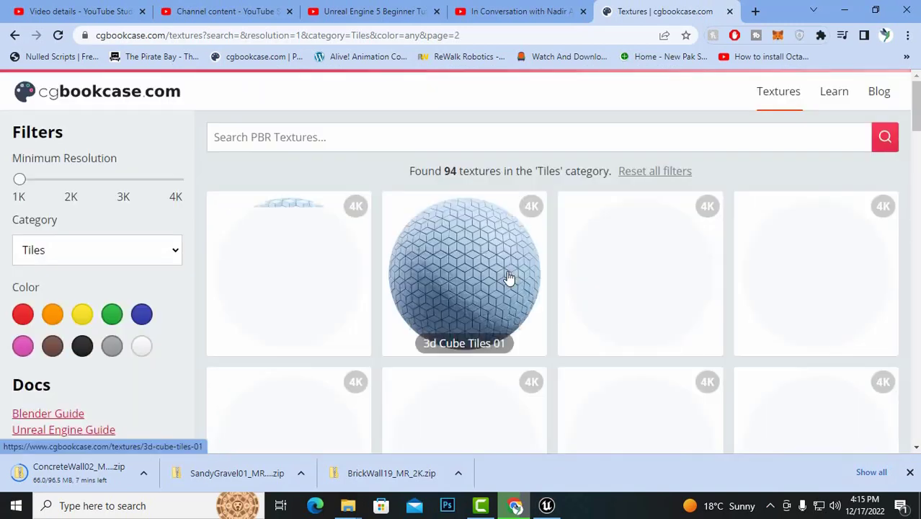
Find the Stone Tiles Floor 01 texture on results page 2 and open it in a new tab
scroll(508, 274, "down", 3)
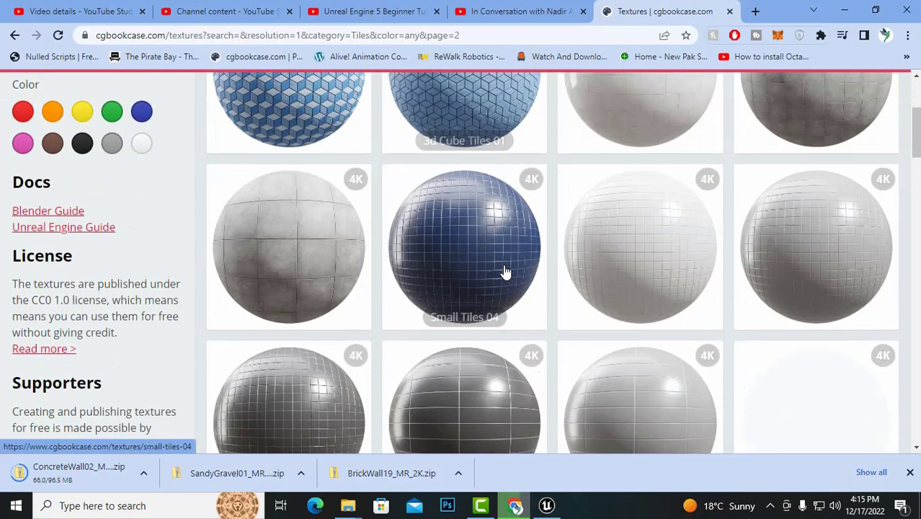
scroll(508, 269, "down", 10)
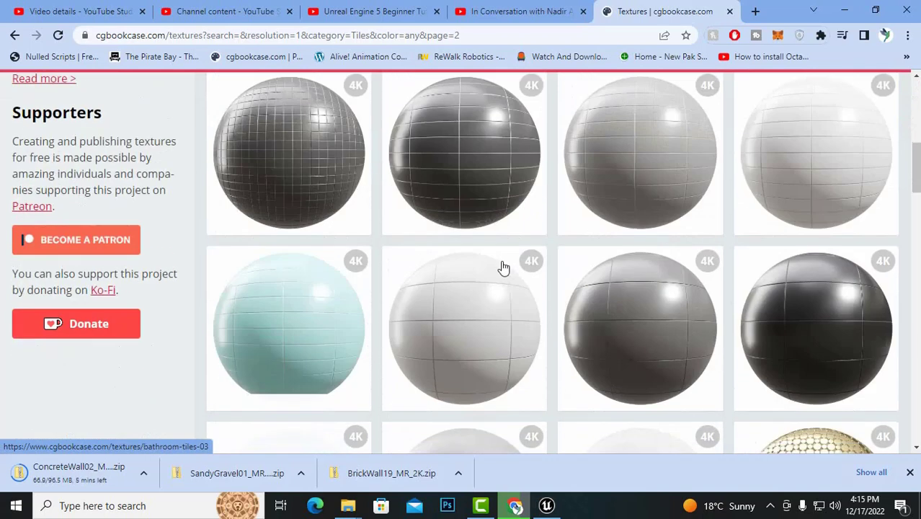
scroll(506, 270, "down", 5)
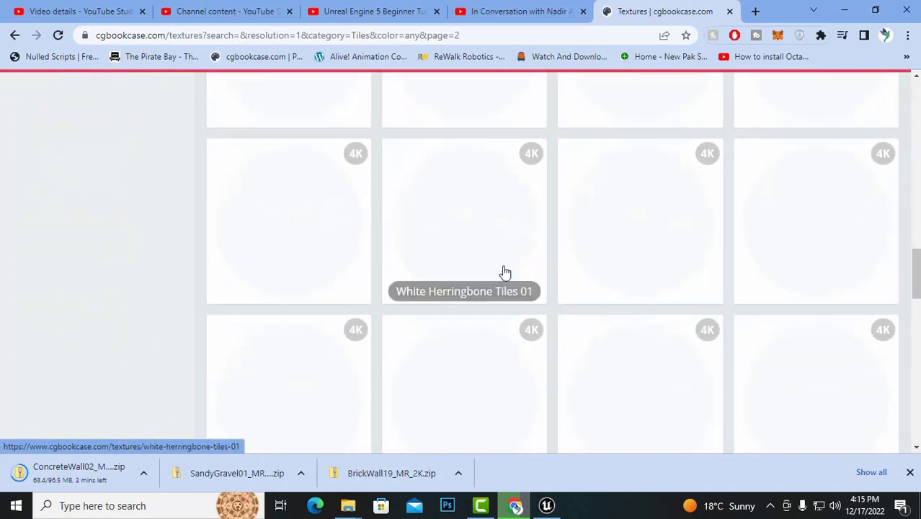
scroll(504, 271, "up", 8)
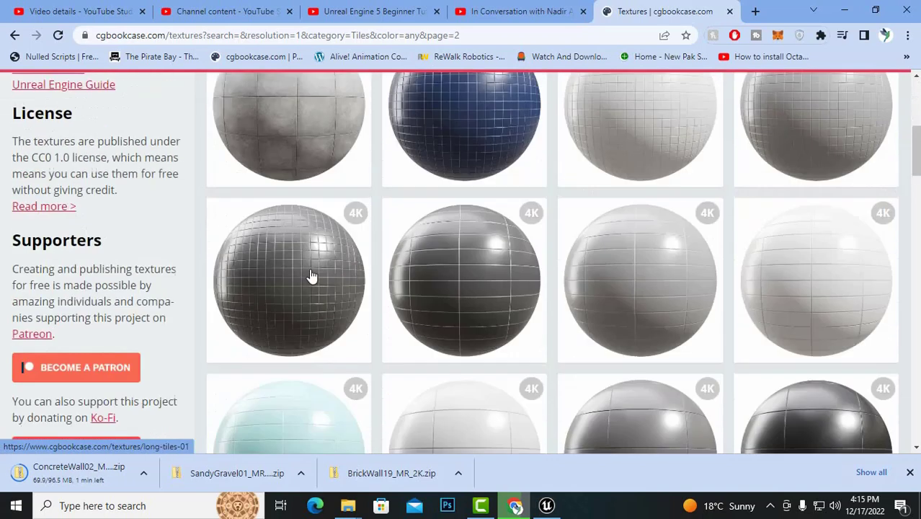
scroll(311, 276, "up", 1)
right_click(276, 174)
left_click(321, 184)
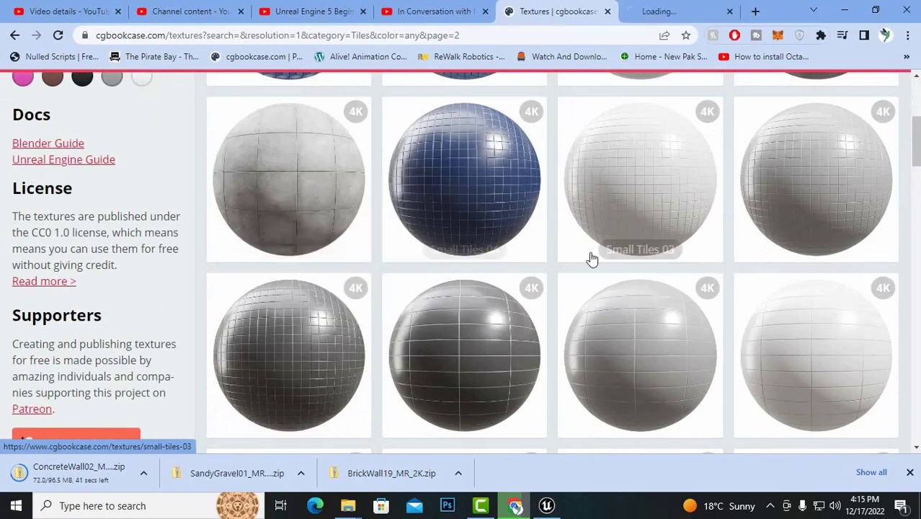
Find White Herringbone Tiles 01 further down the tile results and open it in a new tab
scroll(591, 258, "down", 10)
scroll(591, 263, "down", 4)
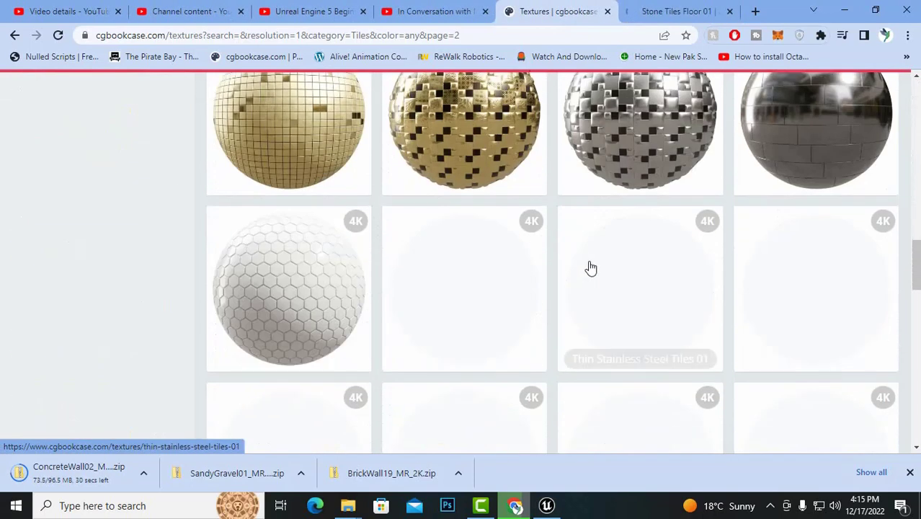
scroll(591, 268, "down", 3)
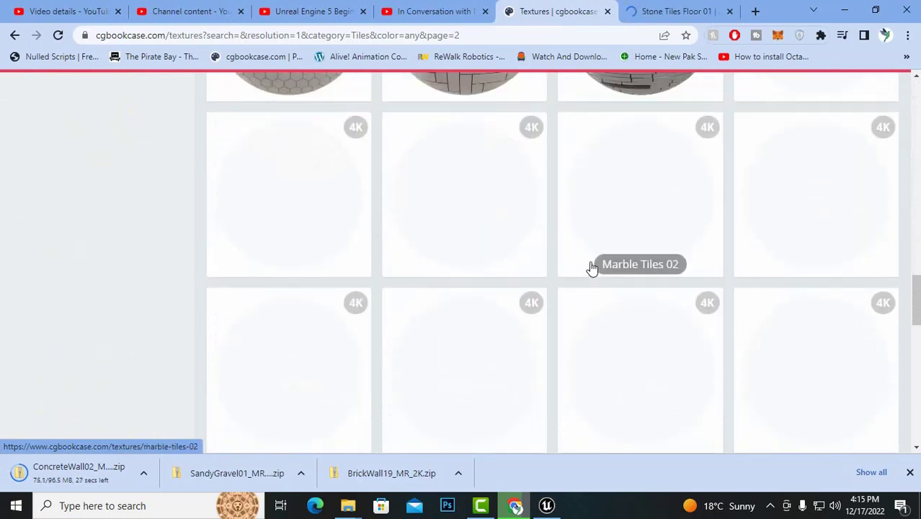
scroll(591, 268, "up", 2)
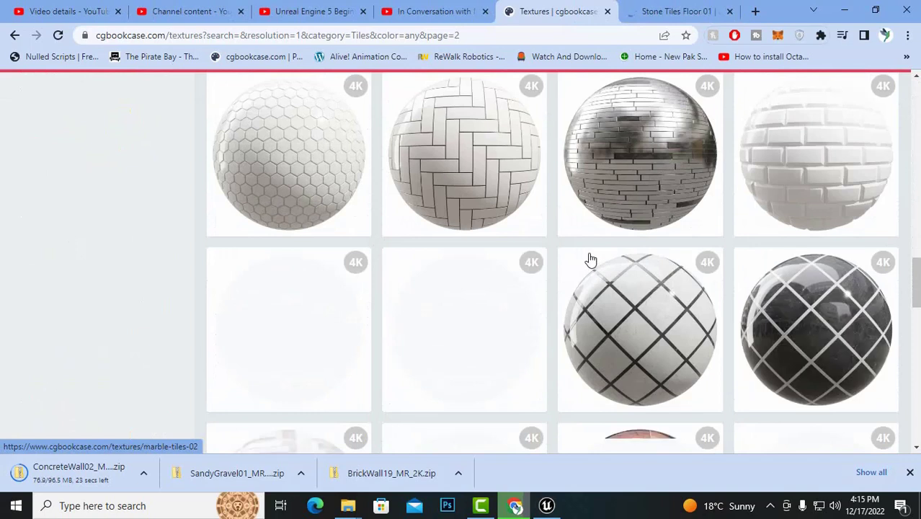
right_click(421, 160)
left_click(468, 167)
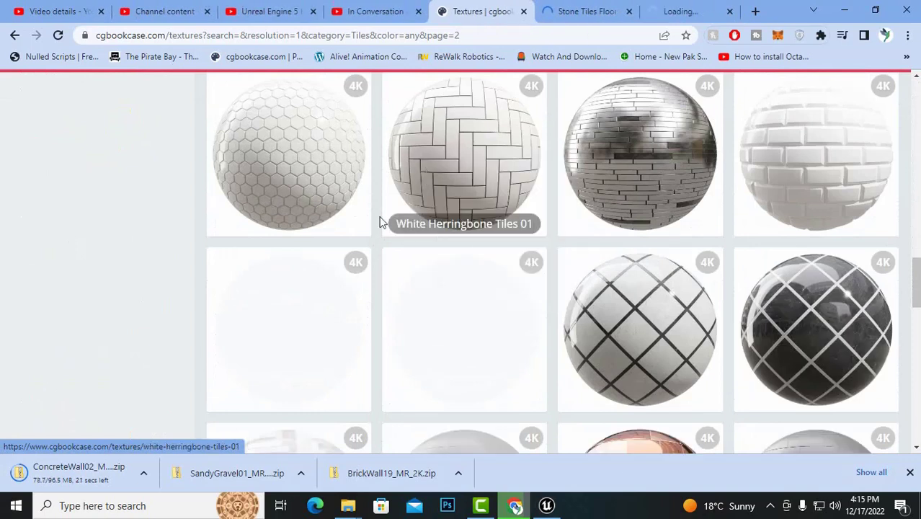
Look through the remaining tile textures on results page 2
scroll(384, 225, "down", 2)
scroll(388, 228, "down", 4)
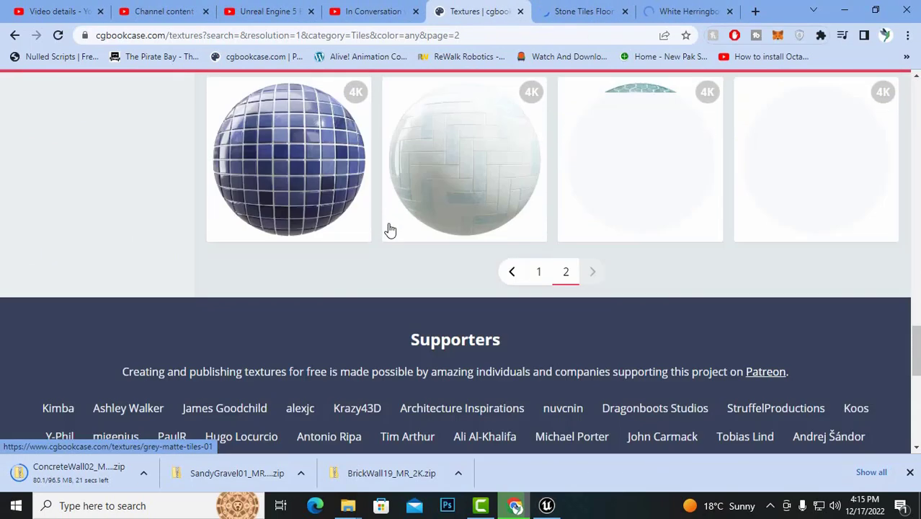
scroll(423, 237, "up", 5)
scroll(423, 238, "down", 3)
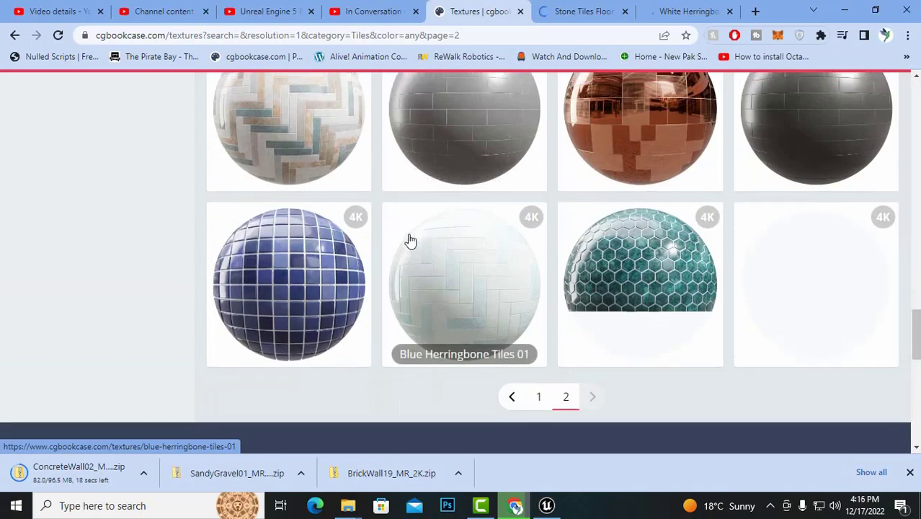
scroll(410, 241, "up", 10)
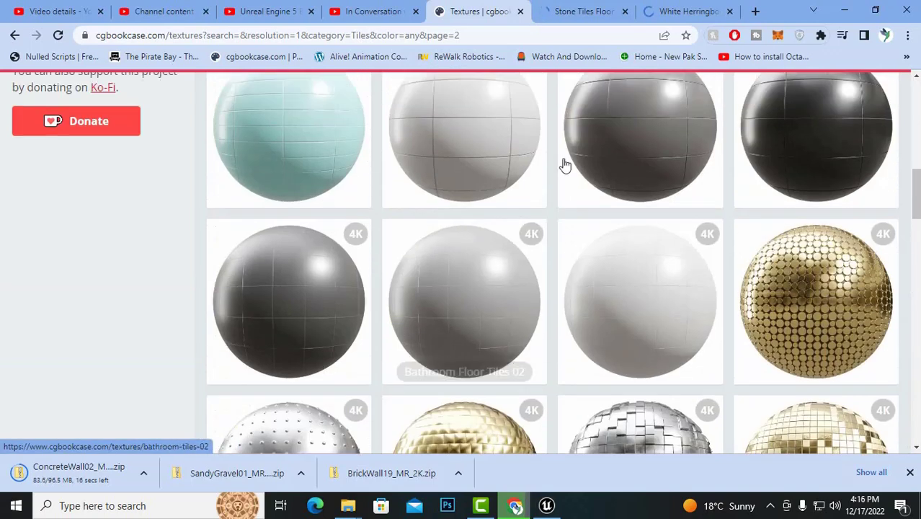
scroll(565, 165, "up", 3)
Switch to the Stone Tiles Floor 01 page and examine its tiling preview and available maps
left_click(584, 11)
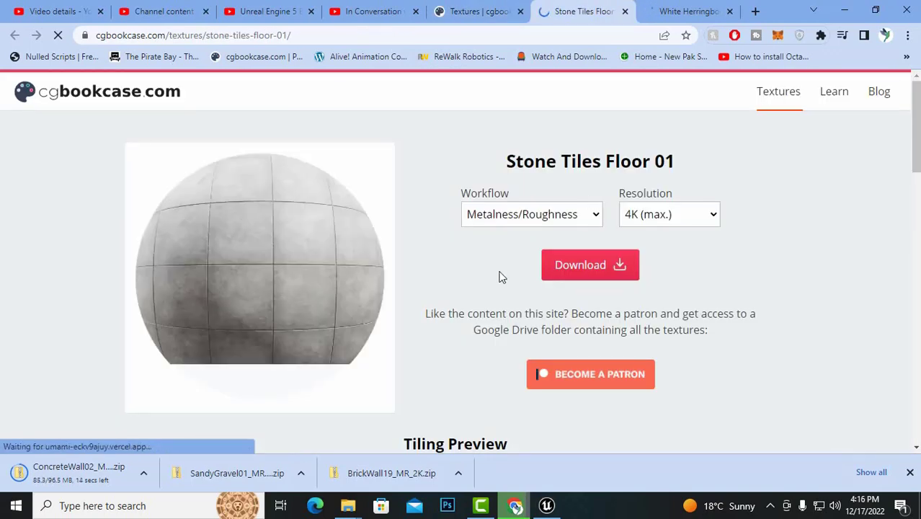
scroll(500, 275, "down", 3)
scroll(498, 276, "down", 3)
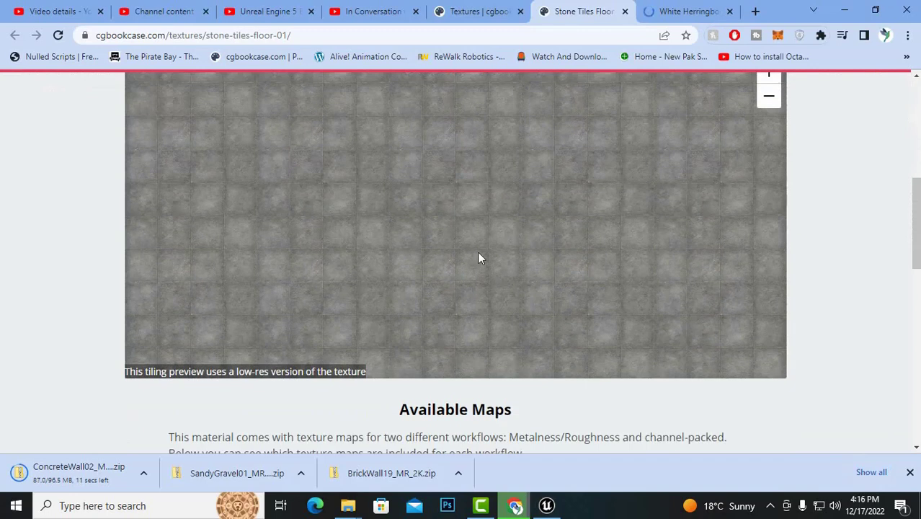
scroll(450, 289, "down", 6)
scroll(449, 287, "up", 3)
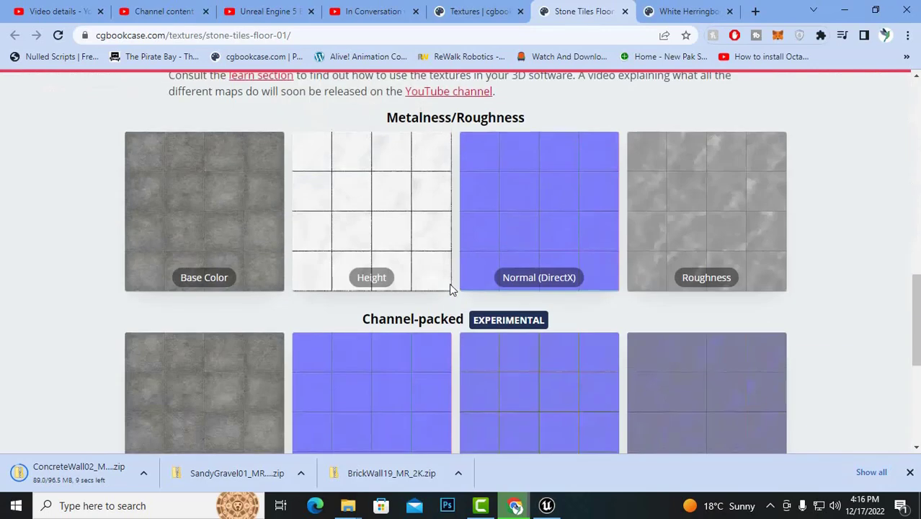
scroll(447, 277, "up", 8)
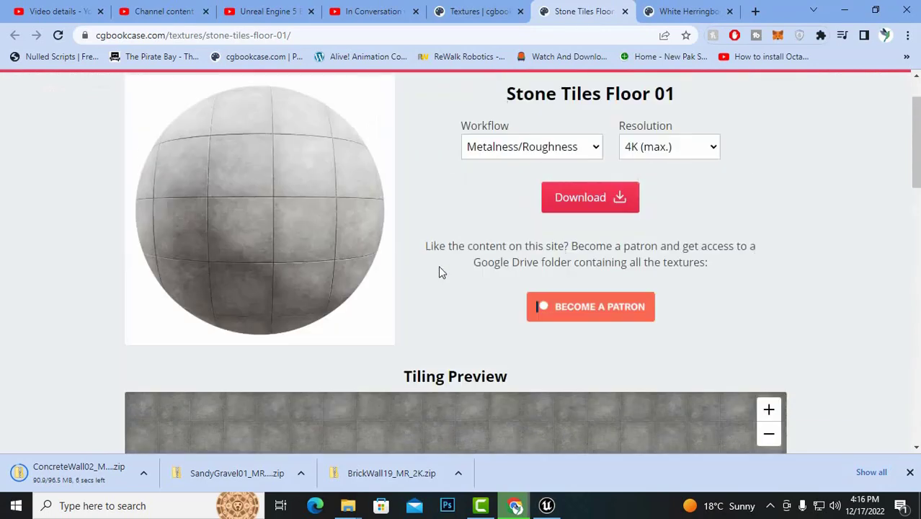
Download Stone Tiles Floor 01 with the Metalness/Roughness workflow at 2K resolution
left_click(576, 155)
left_click(675, 151)
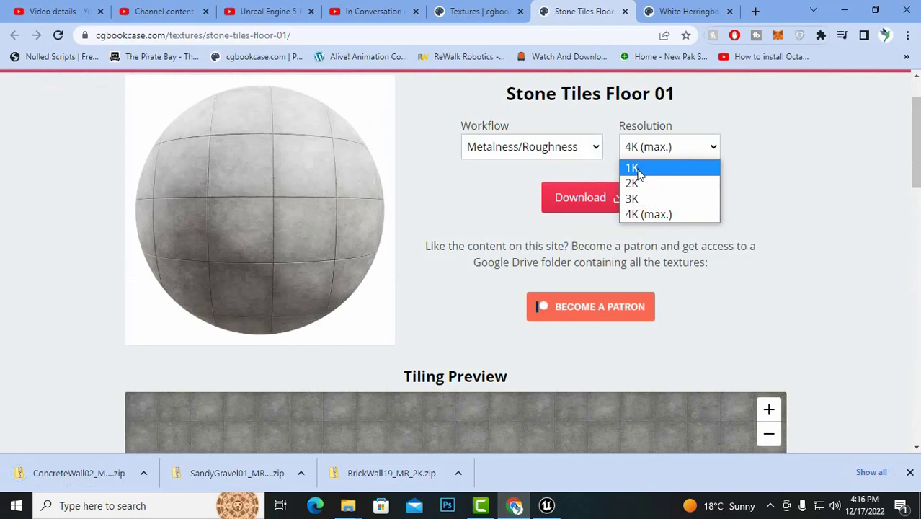
left_click(634, 183)
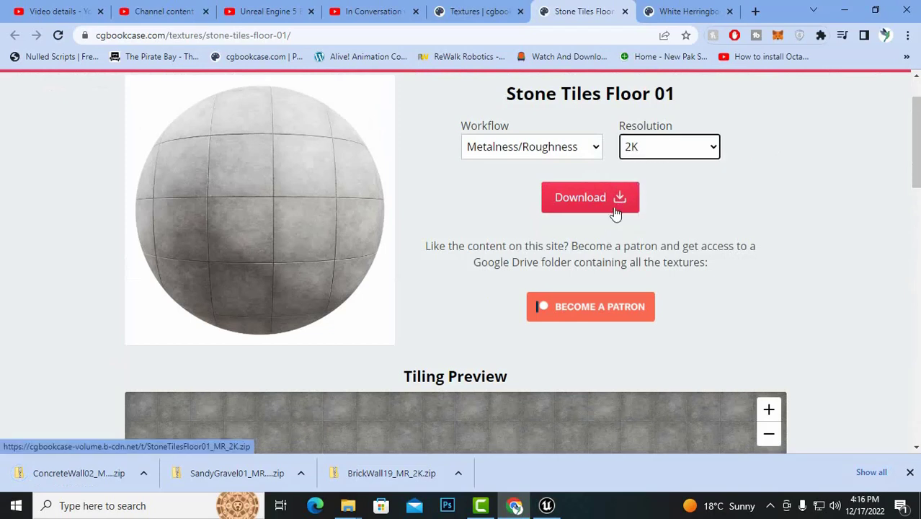
left_click(616, 211)
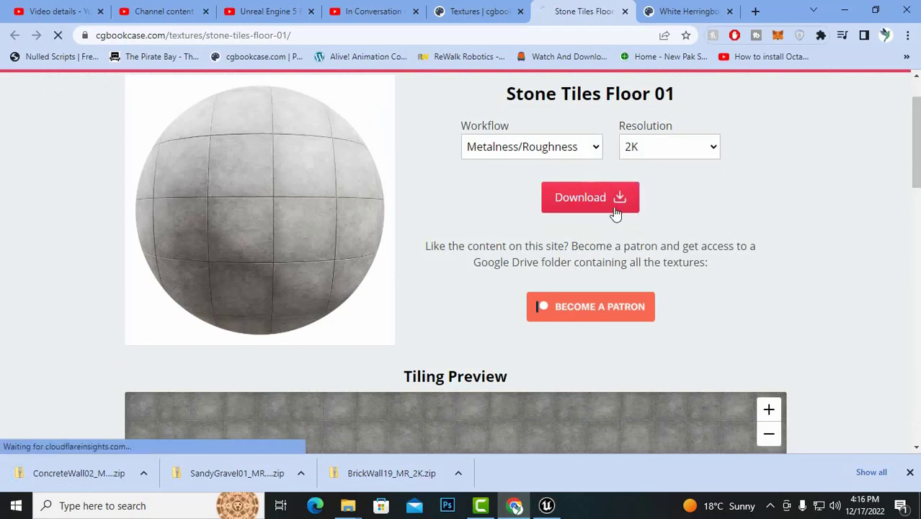
Review the White Herringbone Tiles 01 preview and available maps, and close its tab
left_click(649, 7)
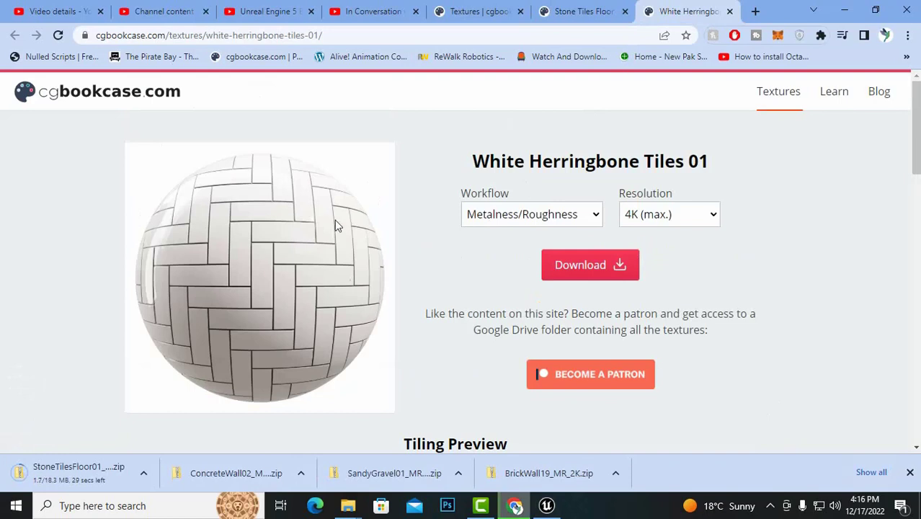
scroll(338, 216, "down", 3)
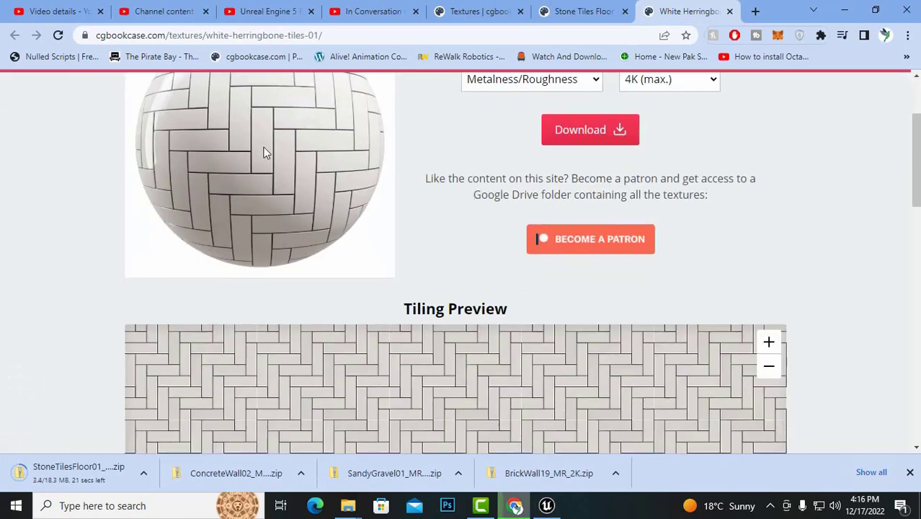
scroll(264, 153, "down", 7)
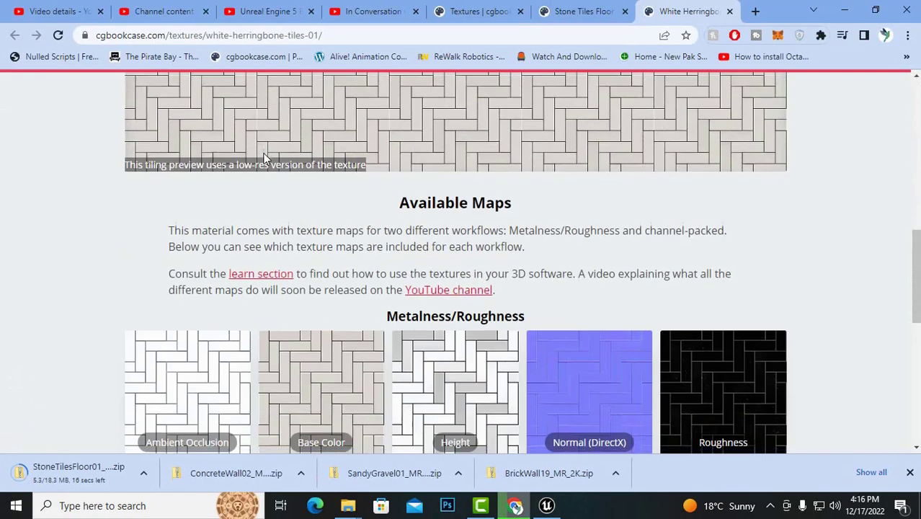
scroll(267, 166, "up", 10)
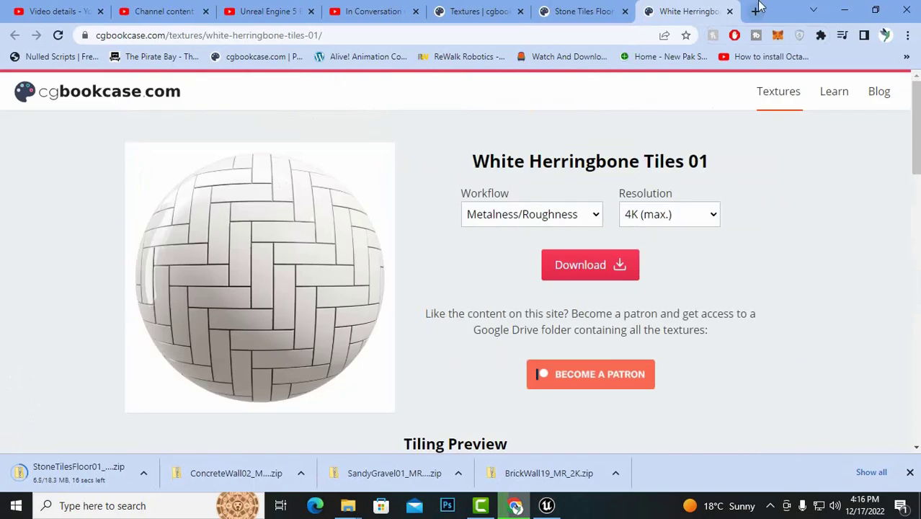
left_click(730, 13)
Examine the Metalness/Roughness maps available for Stone Tiles Floor 01
scroll(497, 258, "down", 4)
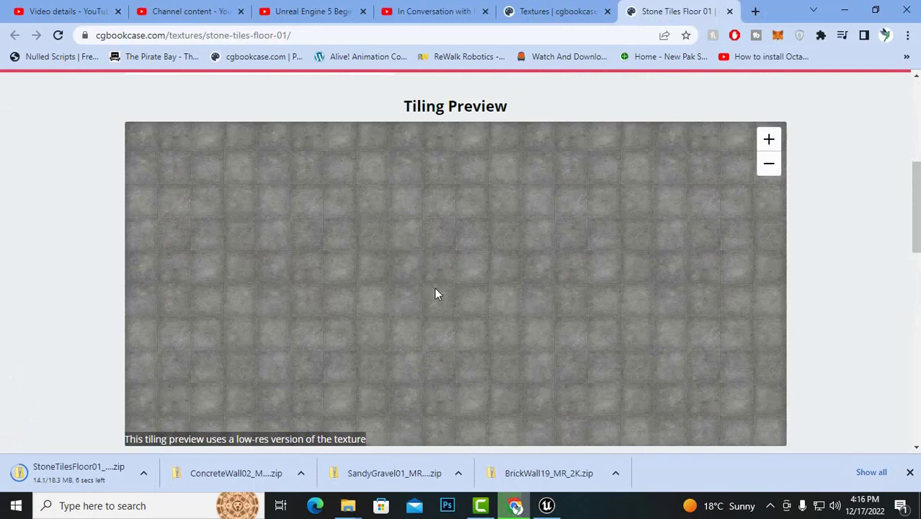
scroll(493, 240, "down", 3)
scroll(493, 239, "down", 3)
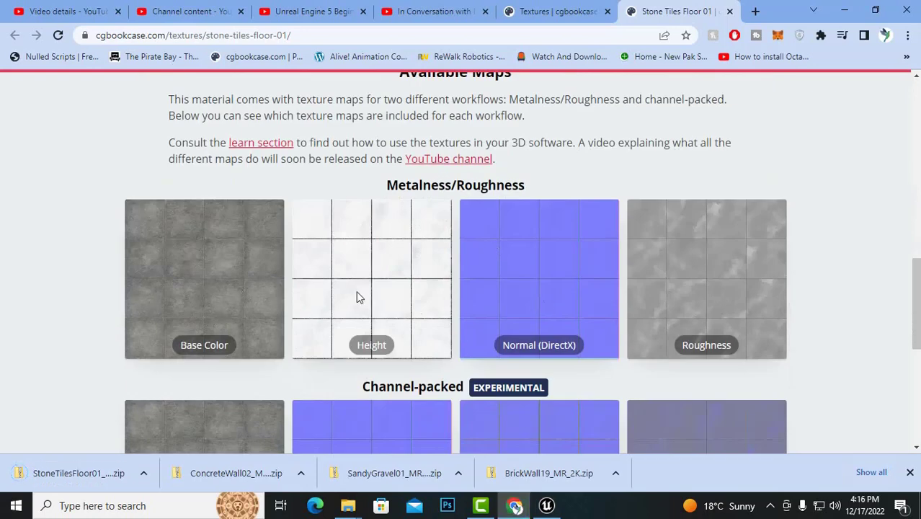
Locate the downloaded StoneTilesFloor01_MR_2K.zip in its folder and extract it with 7-Zip into a StoneTilesFloor01_MR_2K folder
scroll(662, 295, "down", 3)
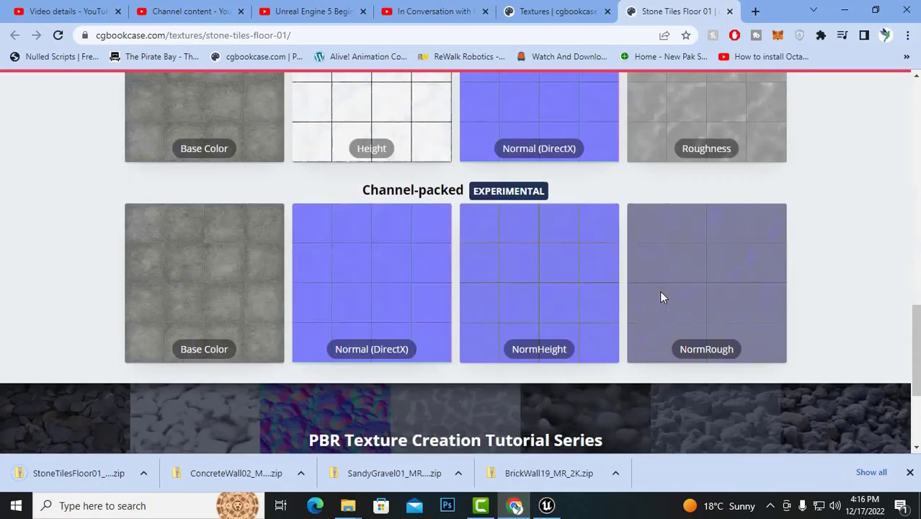
scroll(566, 288, "up", 4)
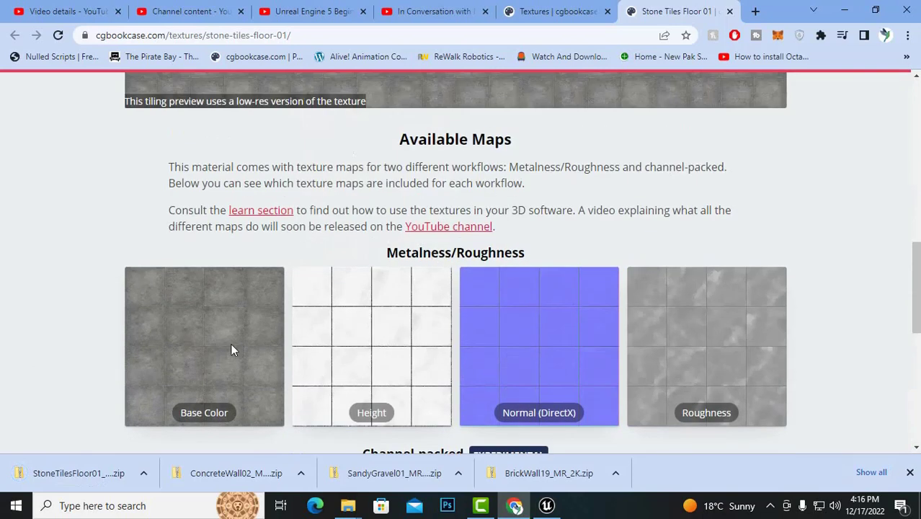
left_click(144, 476)
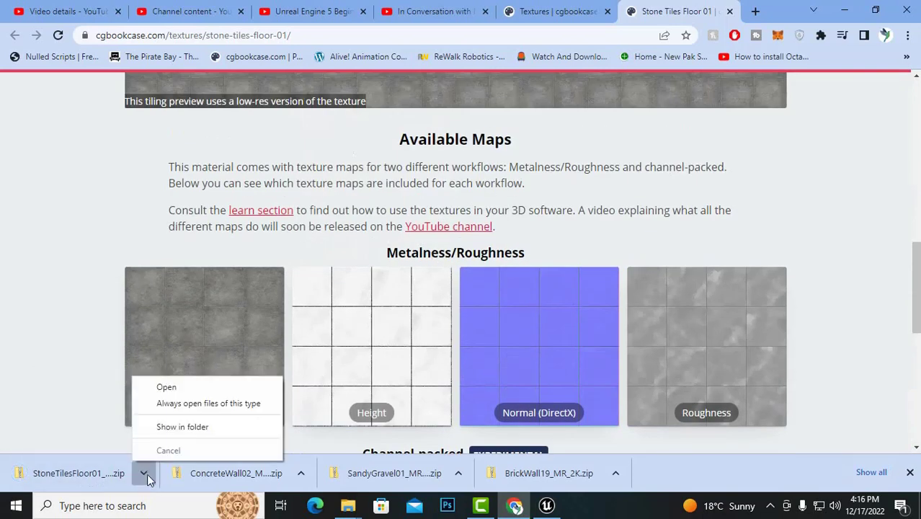
left_click(197, 428)
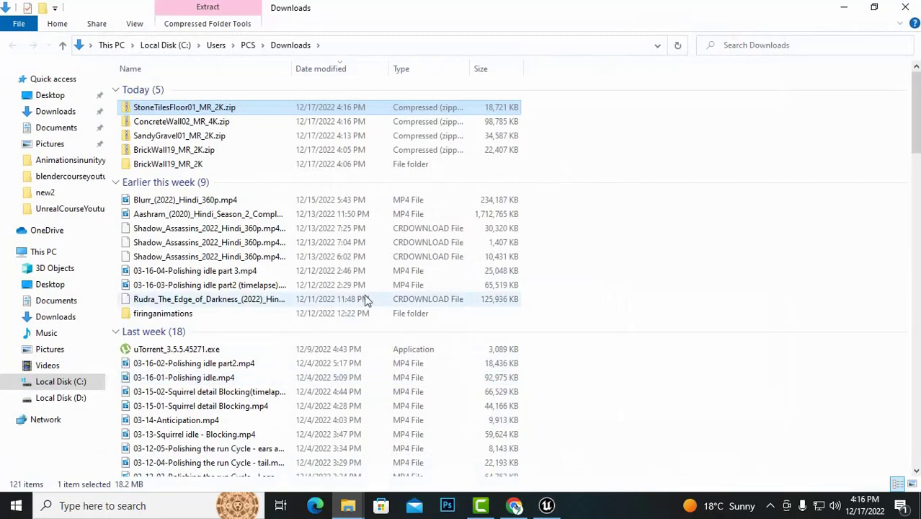
right_click(185, 107)
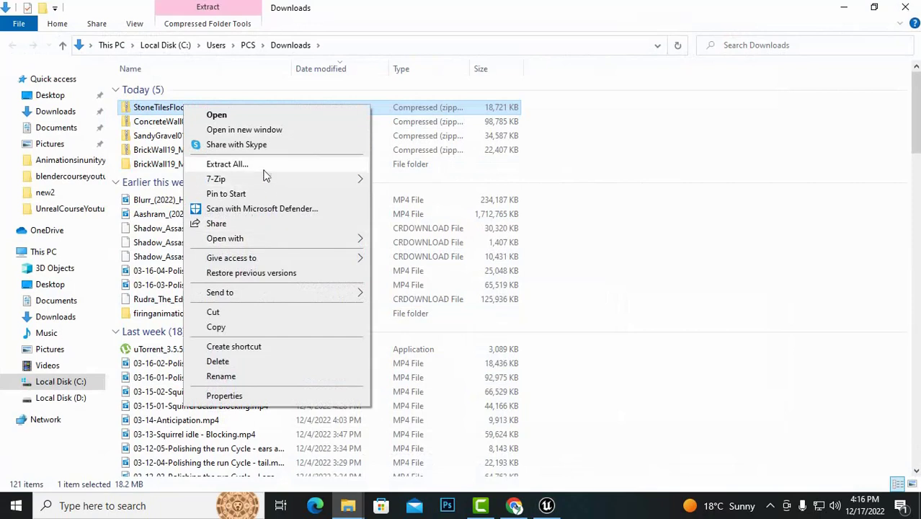
mouse_move(261, 181)
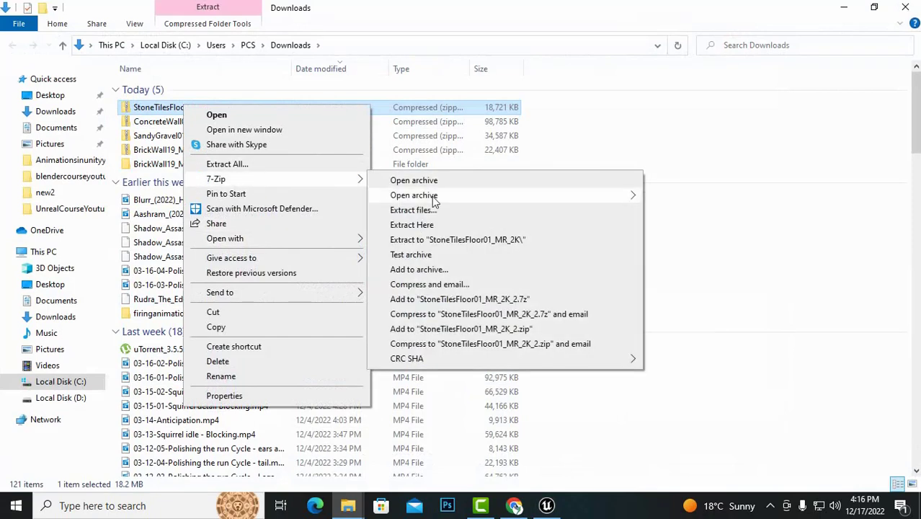
left_click(459, 239)
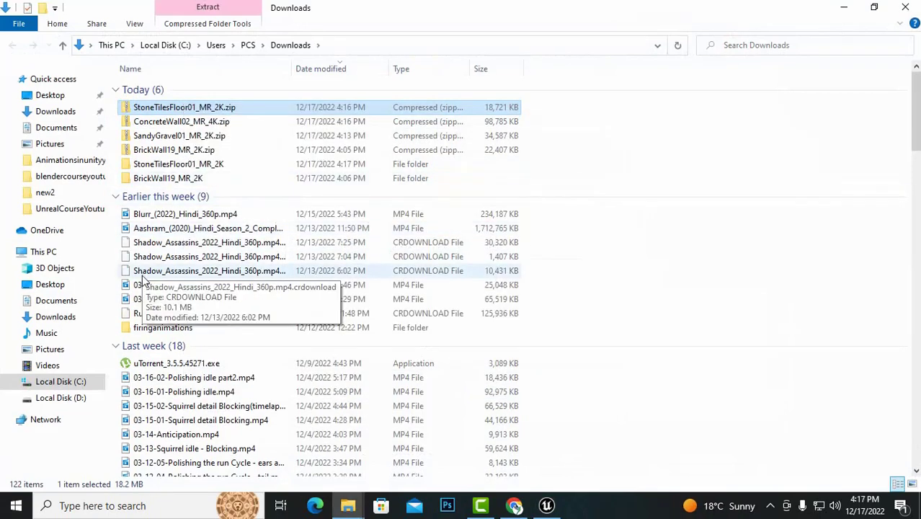
Open the extracted StoneTilesFloor01_MR_2K folder and look over its BaseColor, Height, Normal and Roughness images
double_click(166, 164)
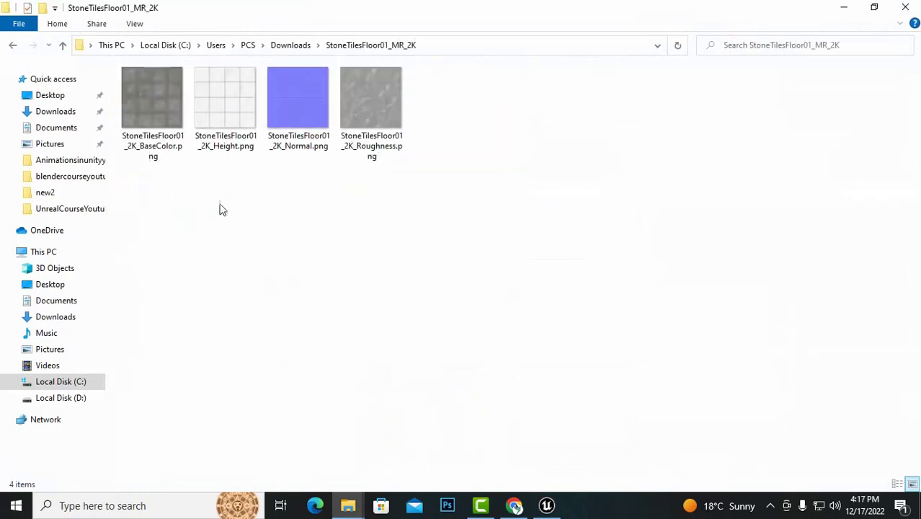
left_click(136, 113)
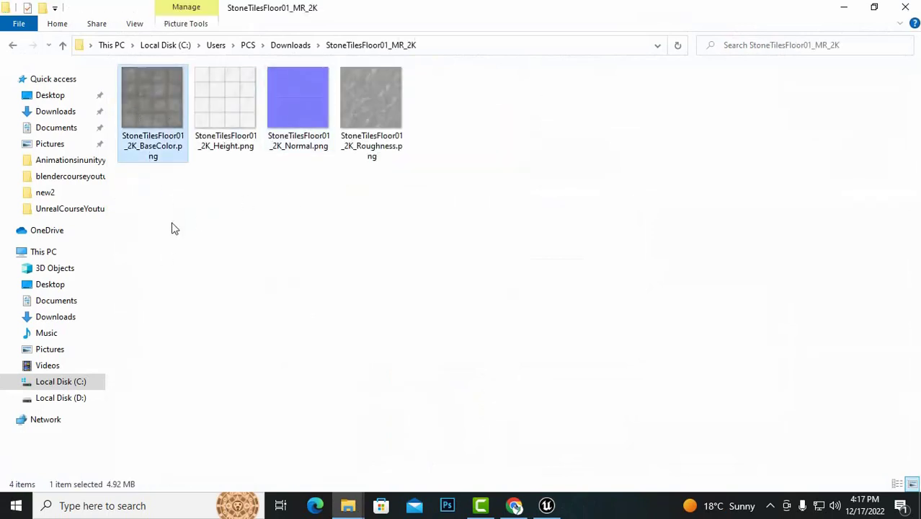
left_click(204, 137)
left_click(292, 131)
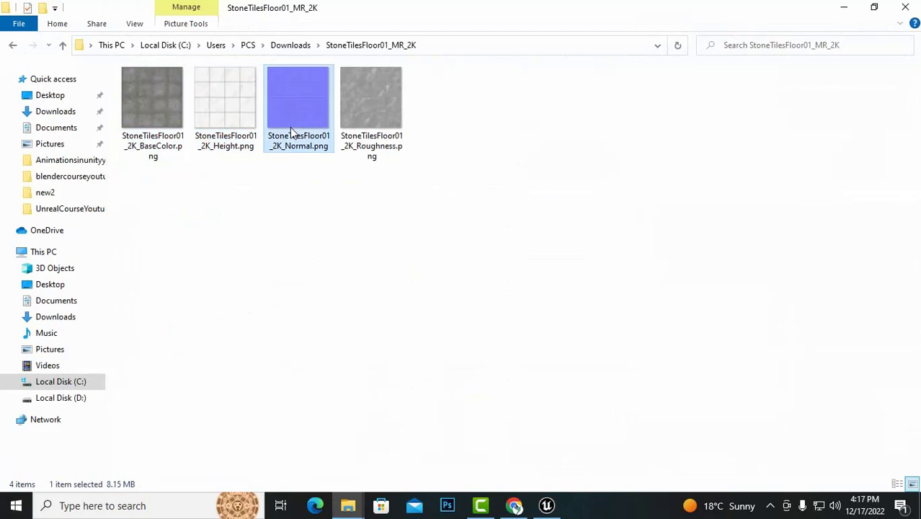
left_click(359, 138)
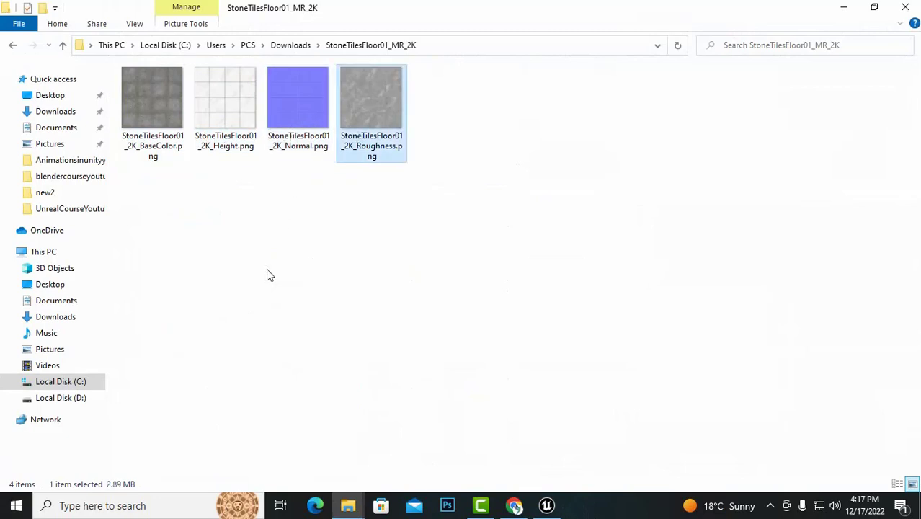
Import all four StoneTilesFloor01 images into the Unreal project's materials folder and accept the normal map import
left_click(520, 260)
left_click_drag(522, 255, 114, 59)
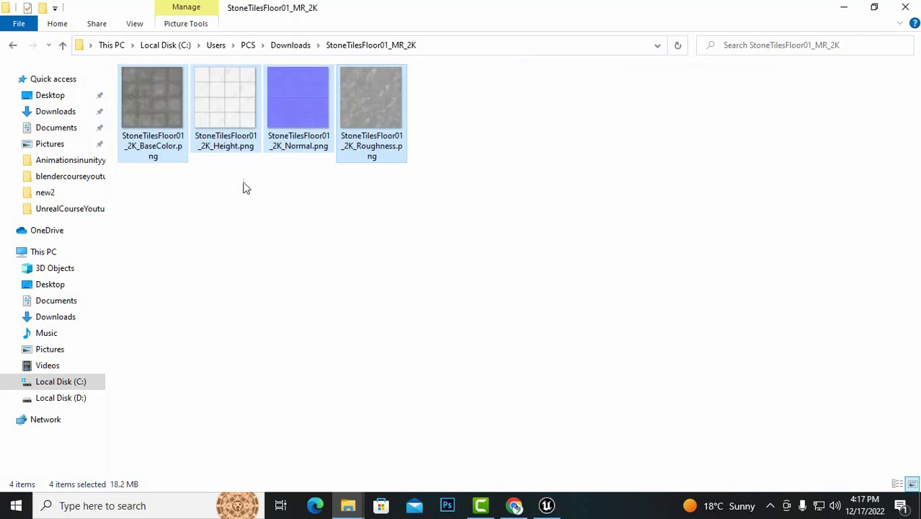
left_click_drag(395, 137, 343, 417)
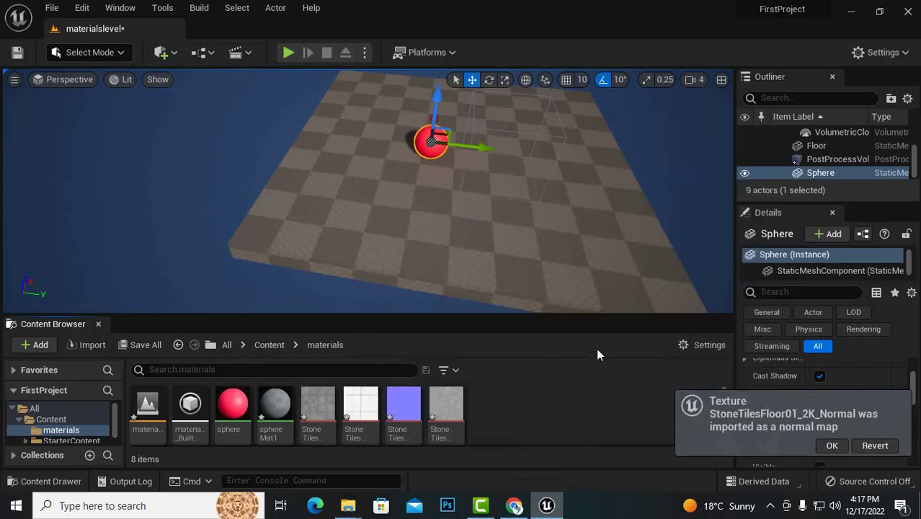
left_click(832, 448)
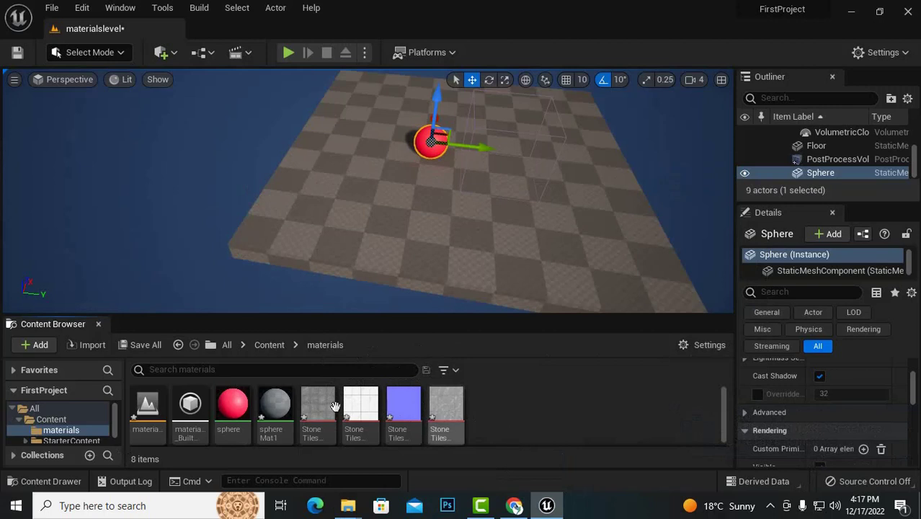
View the imported StoneTilesFloor01 base color texture in the texture editor and close it
left_click(313, 405)
double_click(313, 405)
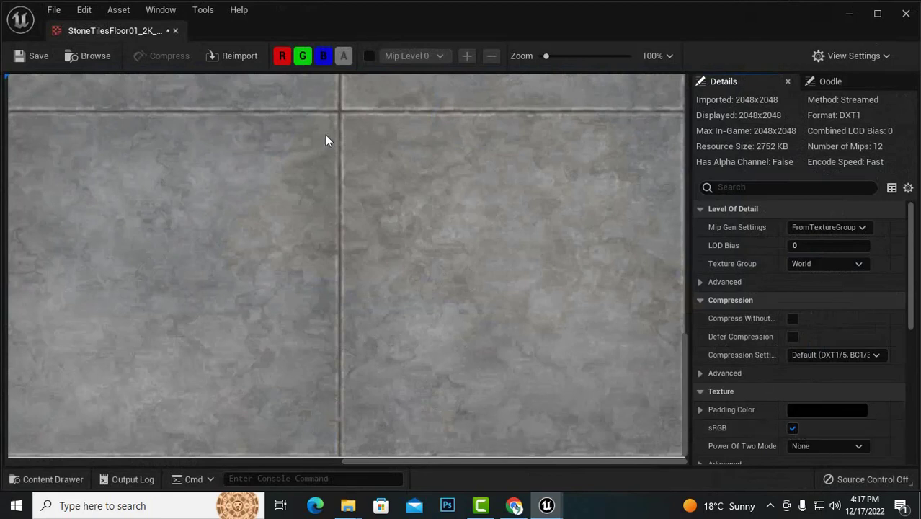
left_click(175, 31)
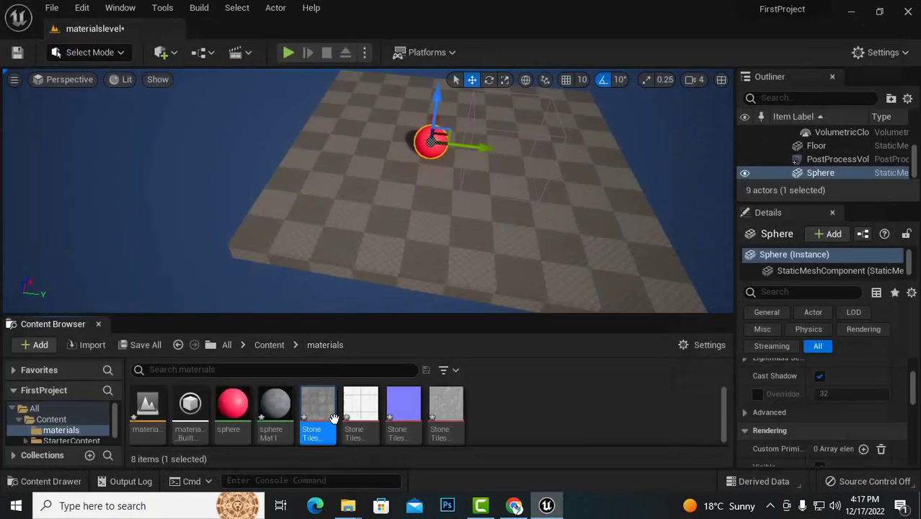
Turn off sRGB for the StoneTilesFloor01_2K_Height texture and close its editor
double_click(357, 411)
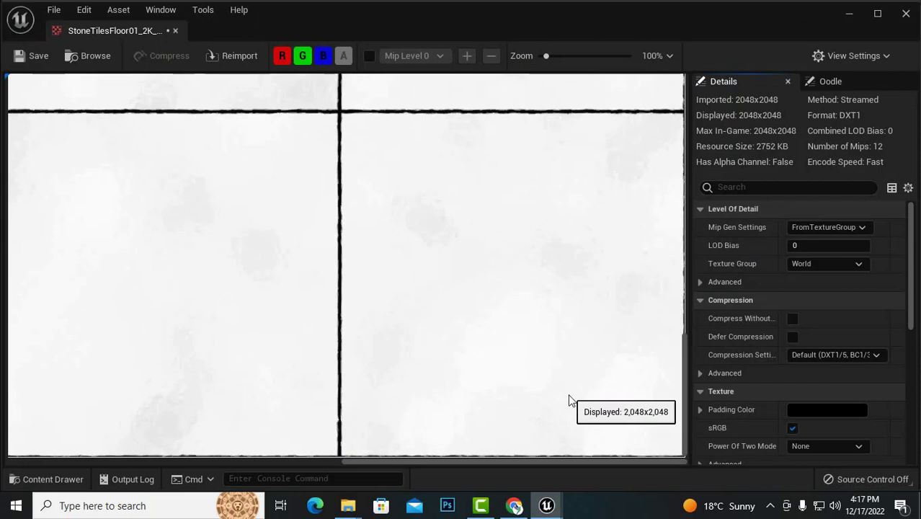
scroll(512, 310, "down", 2)
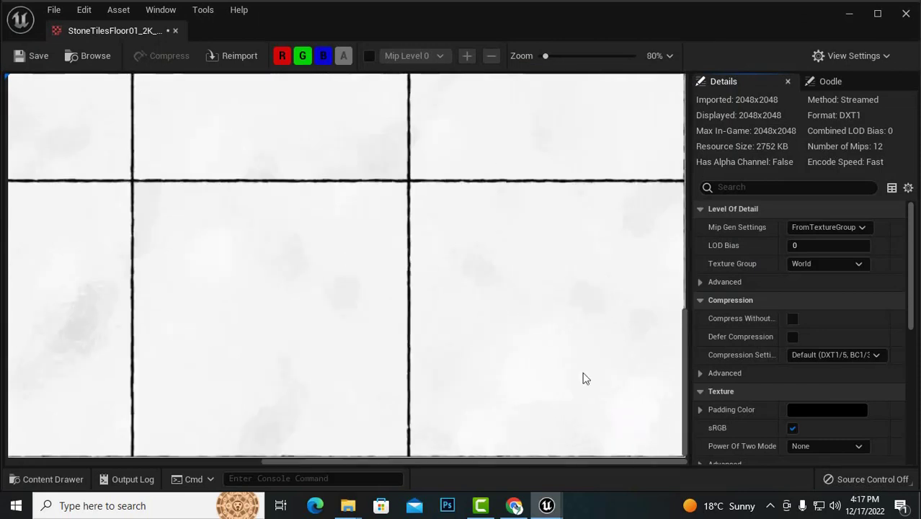
left_click(793, 429)
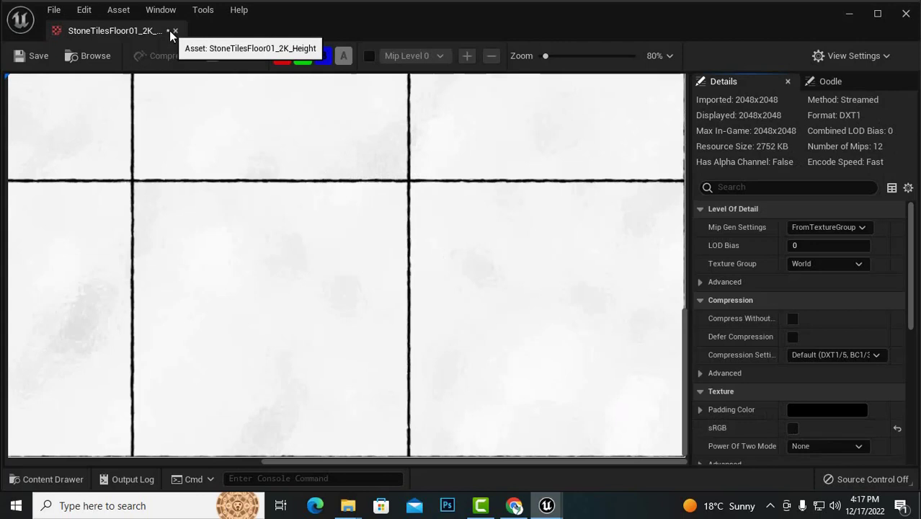
left_click(175, 31)
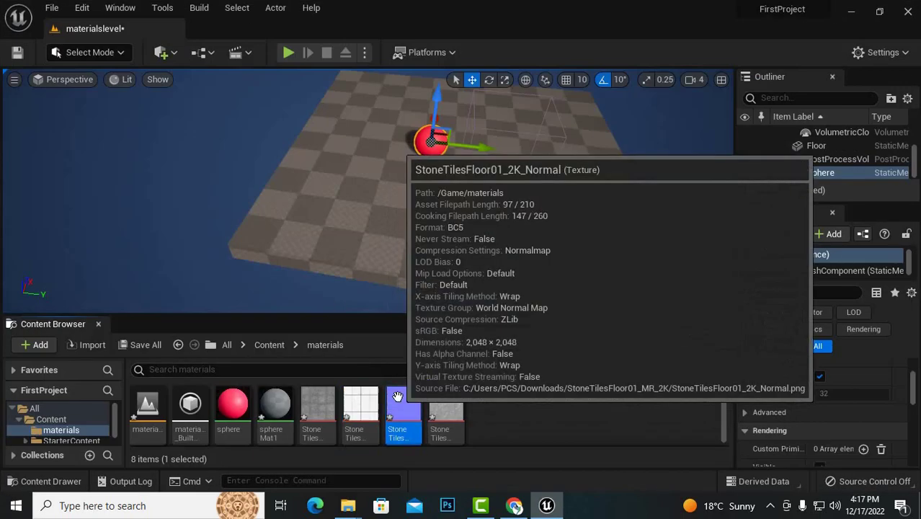
Check the sRGB setting of the StoneTilesFloor01_2K_Normal texture, and turn off sRGB for the StoneTilesFloor01_2K_Roughness texture
double_click(395, 402)
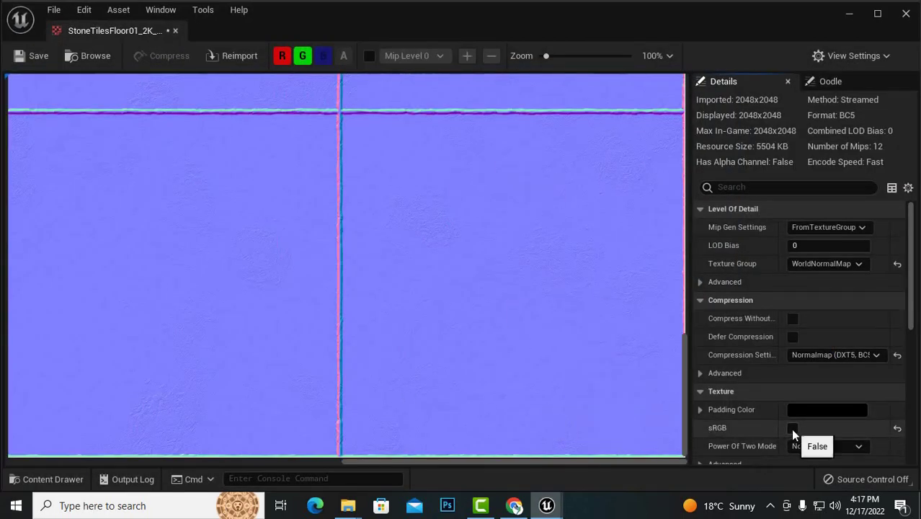
left_click(175, 30)
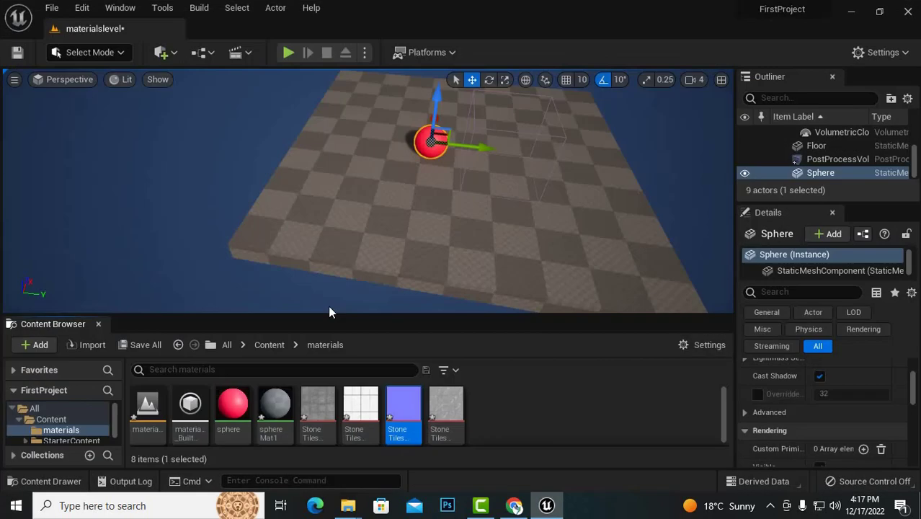
double_click(442, 415)
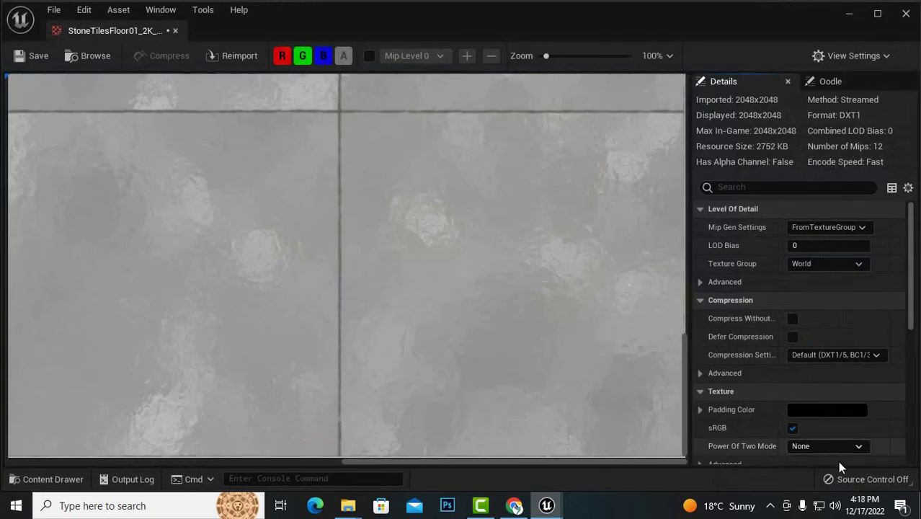
left_click(792, 427)
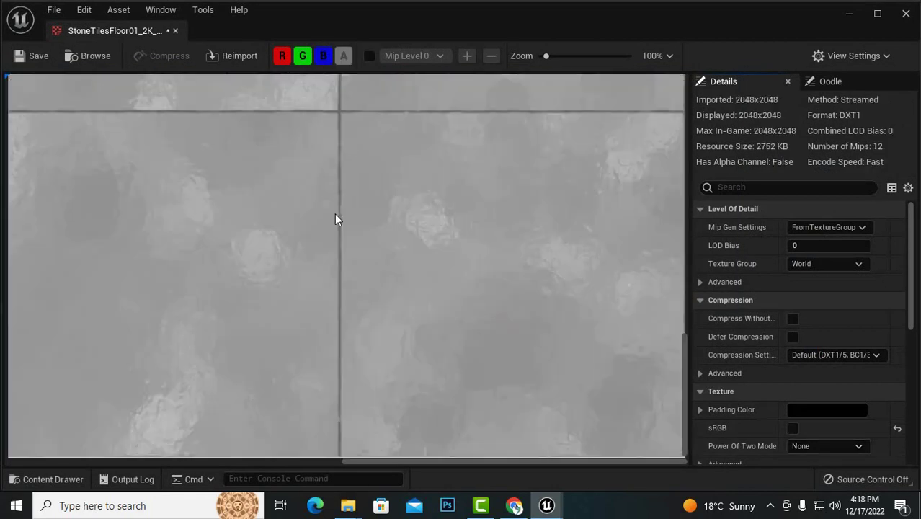
left_click(174, 31)
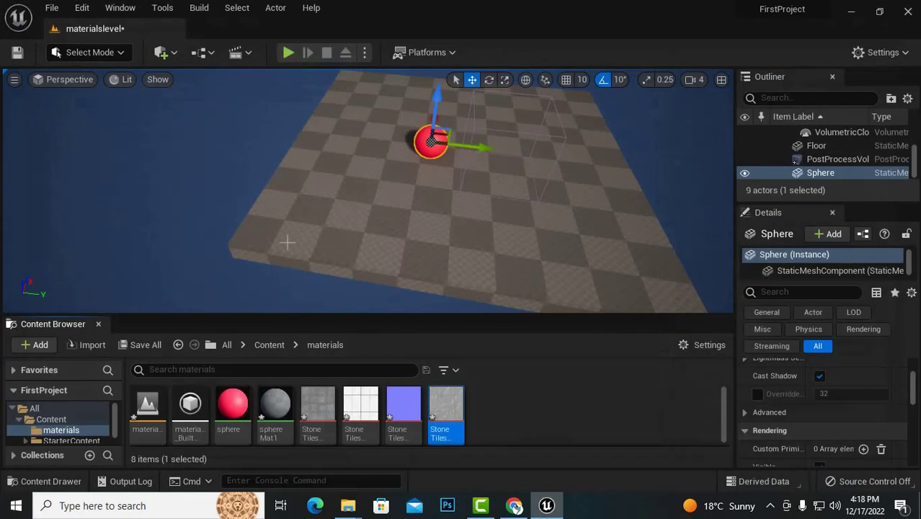
Create a new material named groundmat in the materials folder and open it in the material editor
left_click(521, 426)
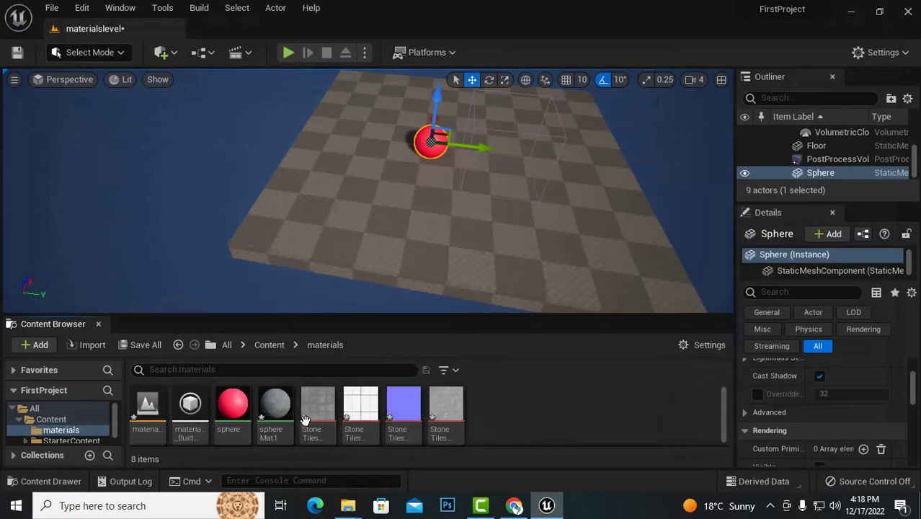
right_click(525, 411)
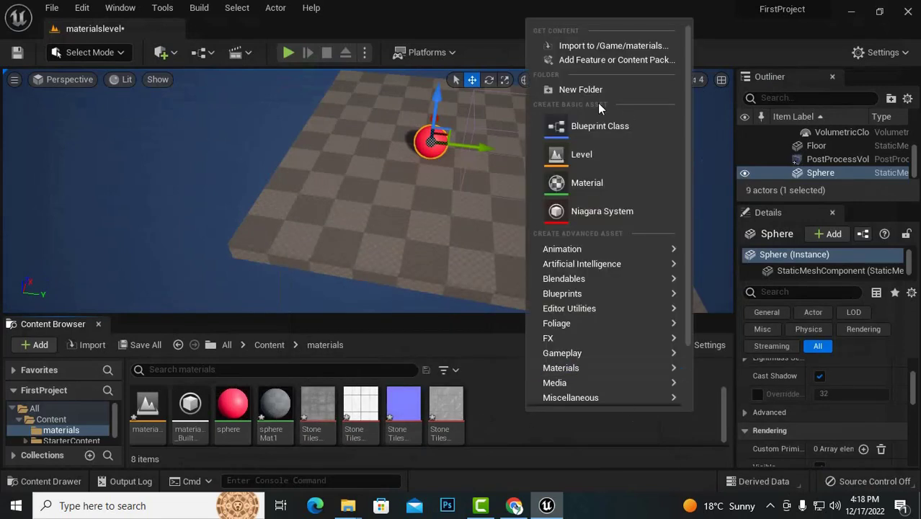
left_click(588, 183)
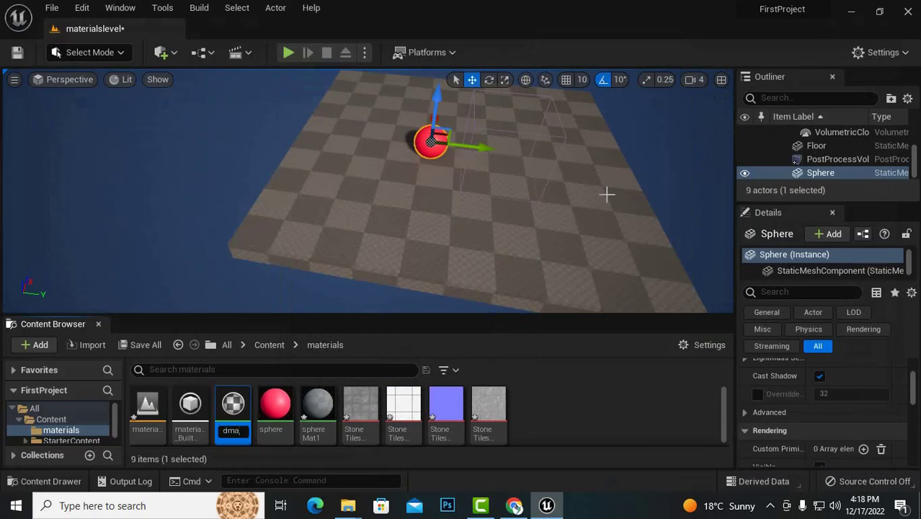
type("groundmat")
key("Return")
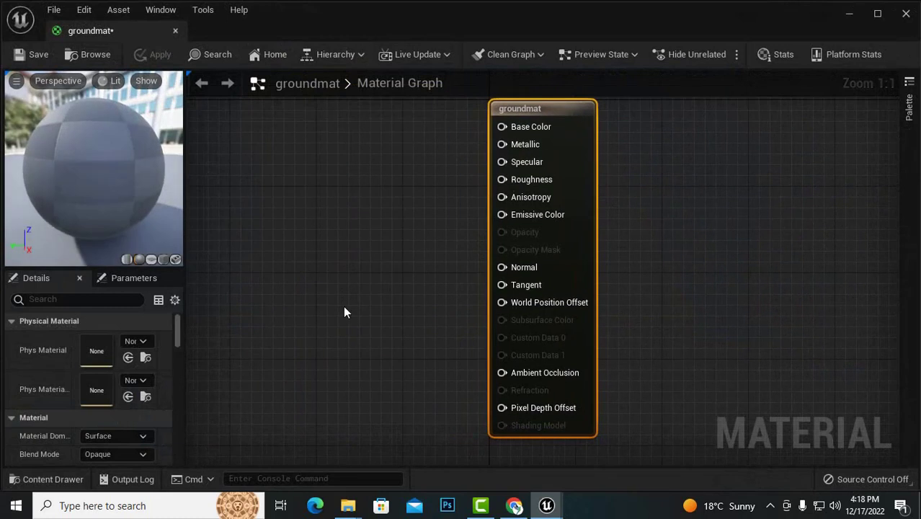
scroll(344, 311, "down", 1)
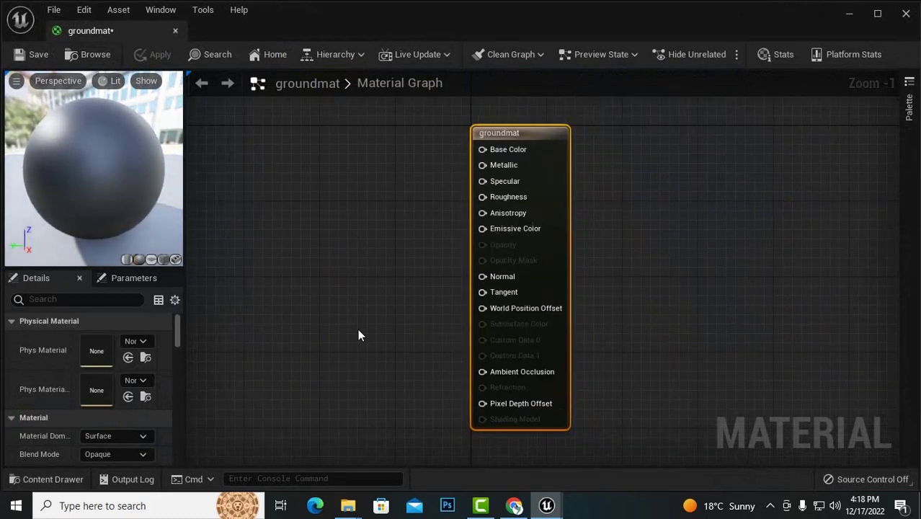
Save all modified project assets, including the groundmat material and the imported textures
key("ctrl+space")
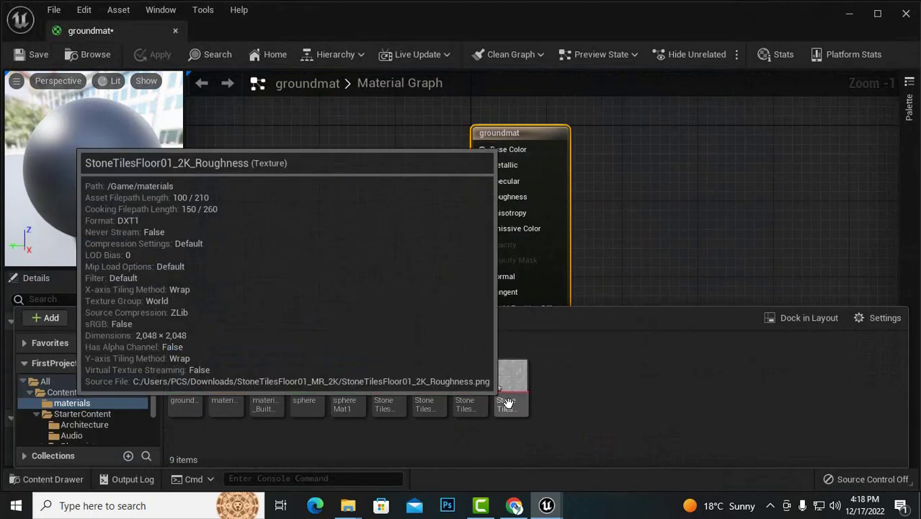
left_click(155, 318)
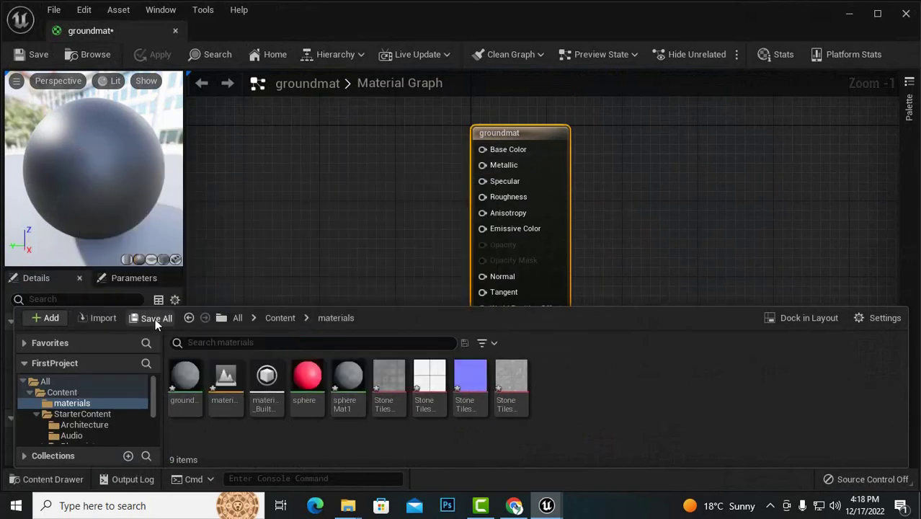
left_click(601, 407)
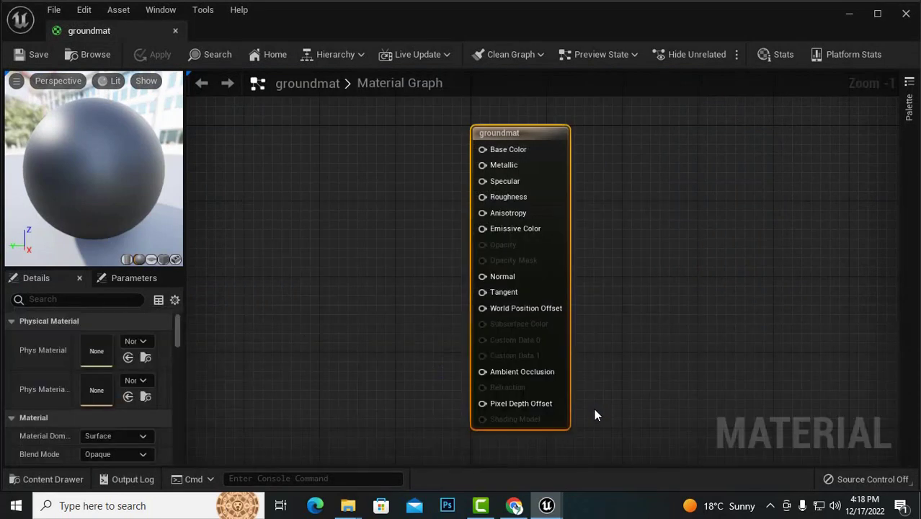
Add the Stone Tiles Floor 01 base color, normal and roughness textures to the groundmat graph as texture samples
left_click(633, 399)
key("ctrl+space")
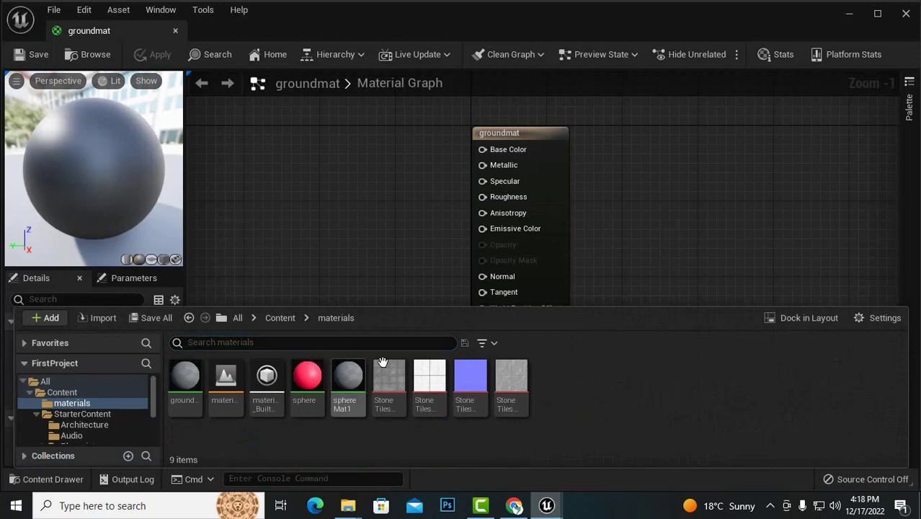
left_click(390, 392)
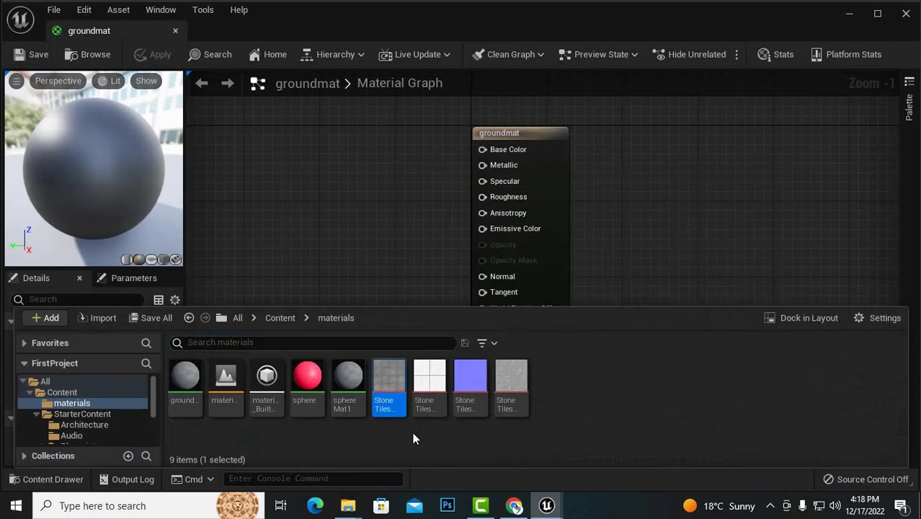
left_click(472, 384, "ctrl")
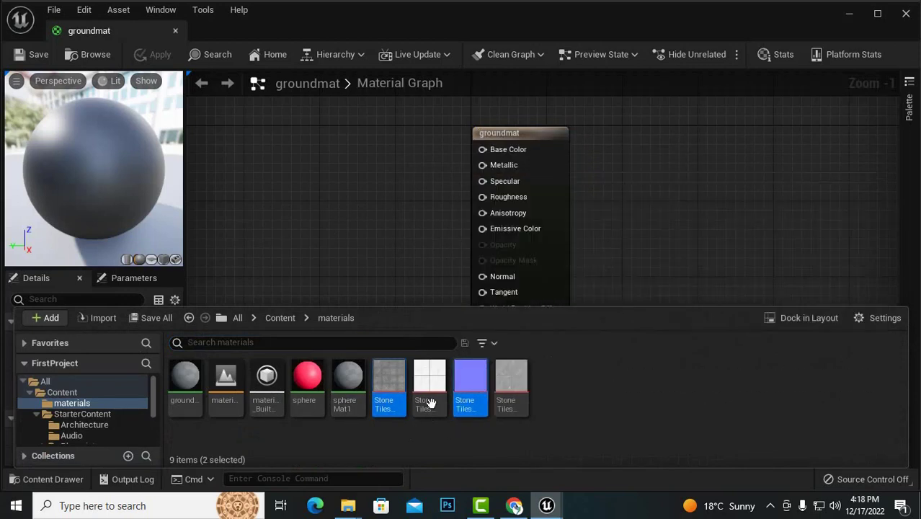
left_click(516, 394, "ctrl")
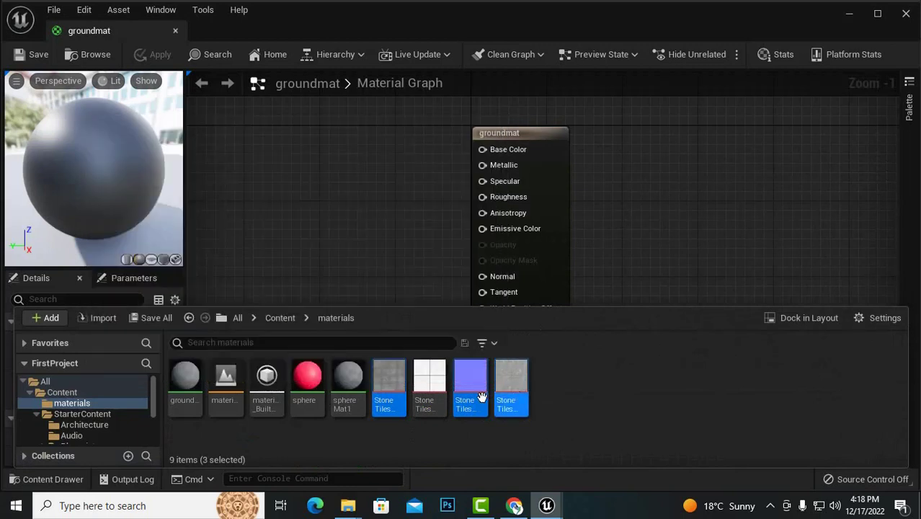
left_click_drag(389, 378, 238, 137)
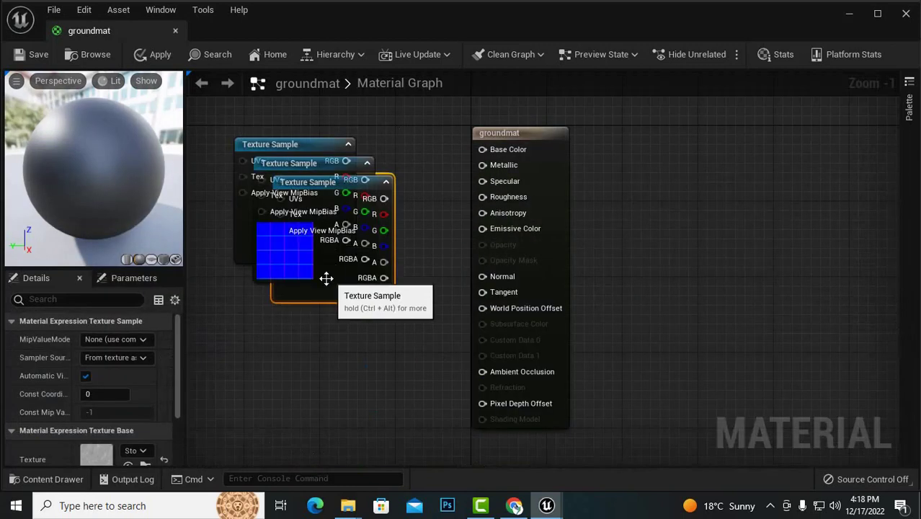
Spread the overlapping texture sample nodes into a column with base color first, roughness second and normal last
left_click_drag(307, 288, 274, 441)
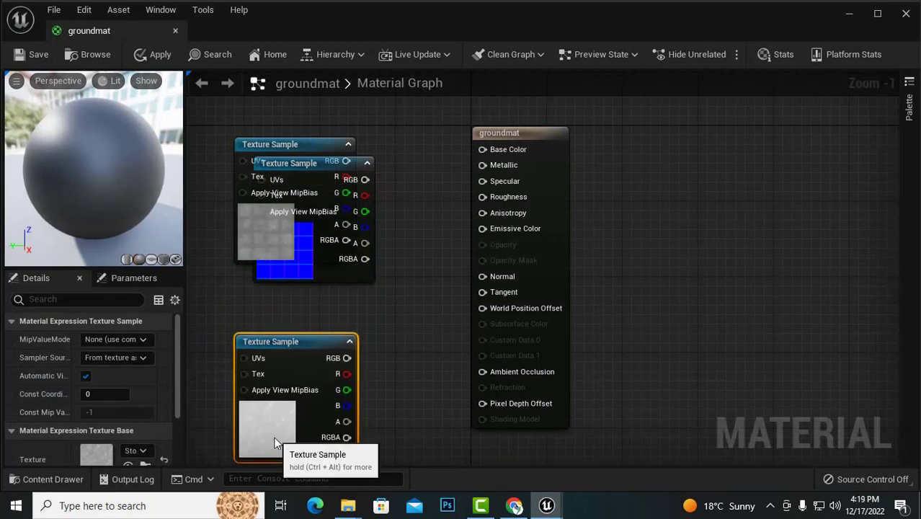
left_click_drag(289, 145, 303, 103)
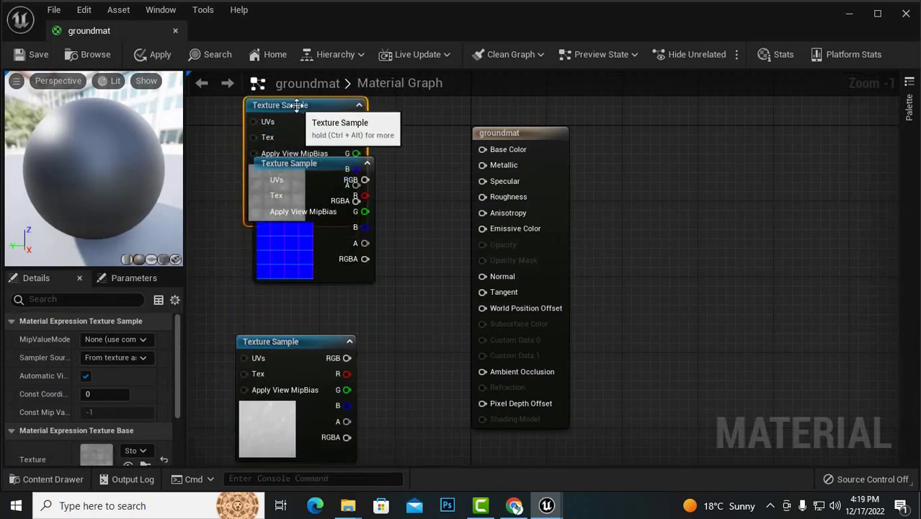
left_click(300, 277)
left_click_drag(305, 269, 290, 441)
left_click_drag(282, 310, 292, 215)
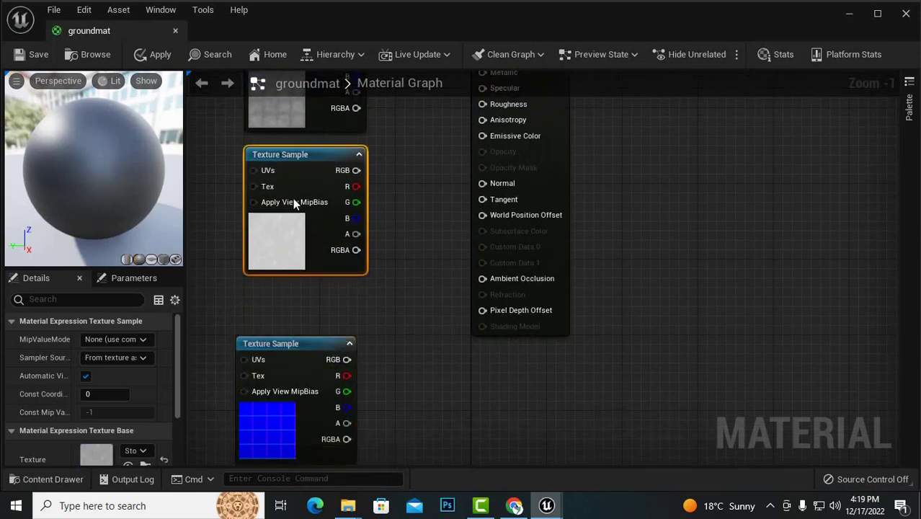
Connect the base color texture's RGB output to Base Color and the roughness texture's RGB output to Roughness
scroll(430, 244, "down", 2)
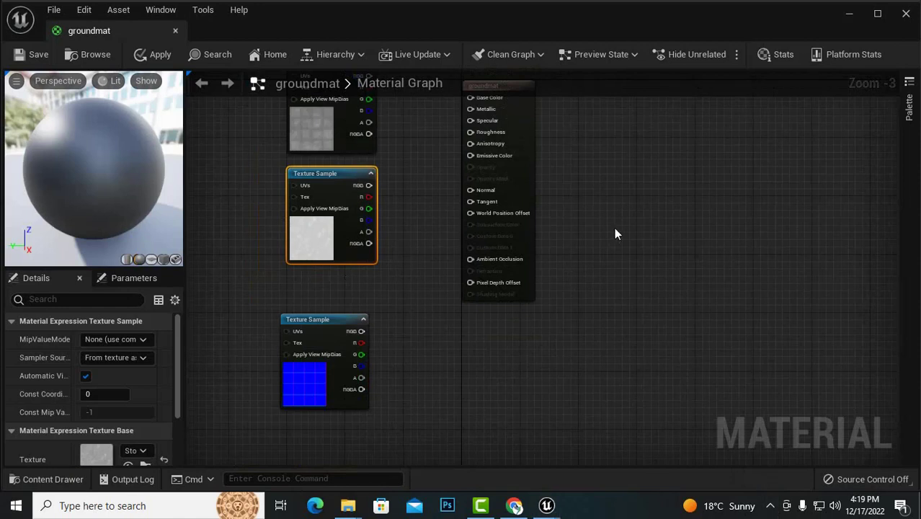
scroll(614, 228, "down", 1)
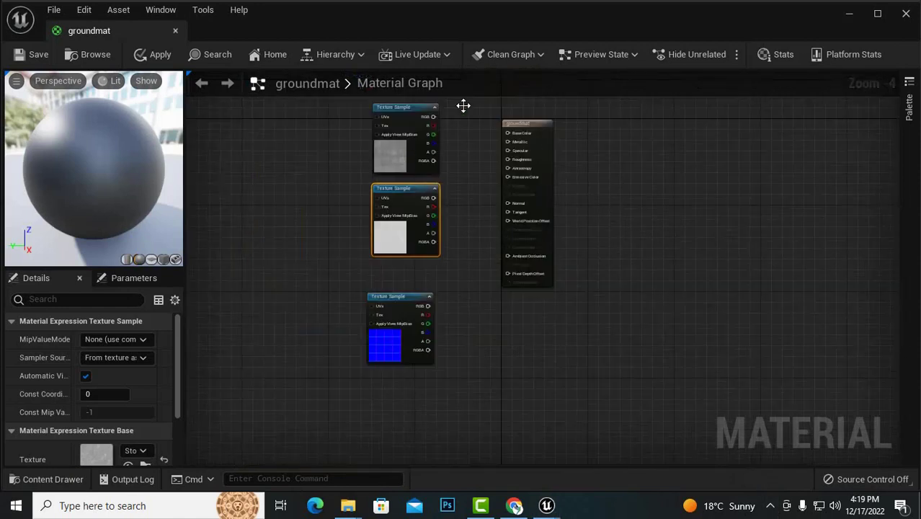
left_click_drag(433, 116, 508, 134)
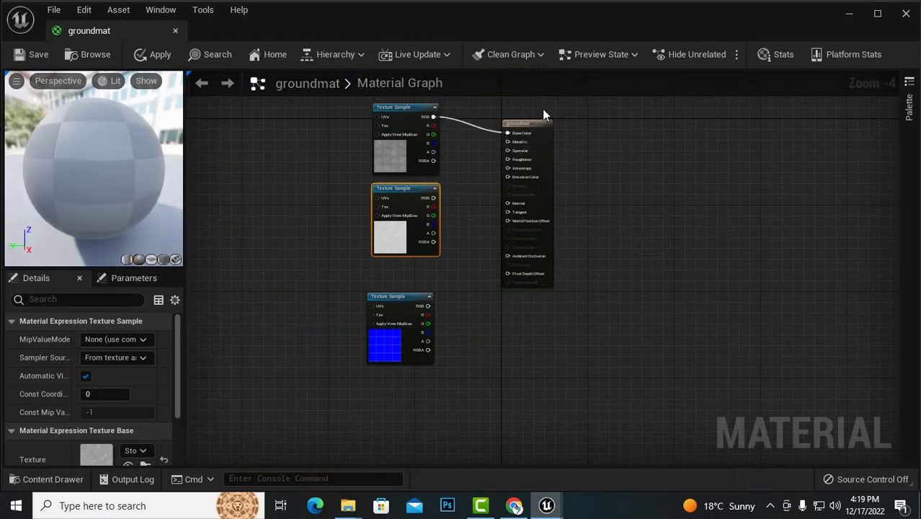
scroll(543, 109, "up", 3)
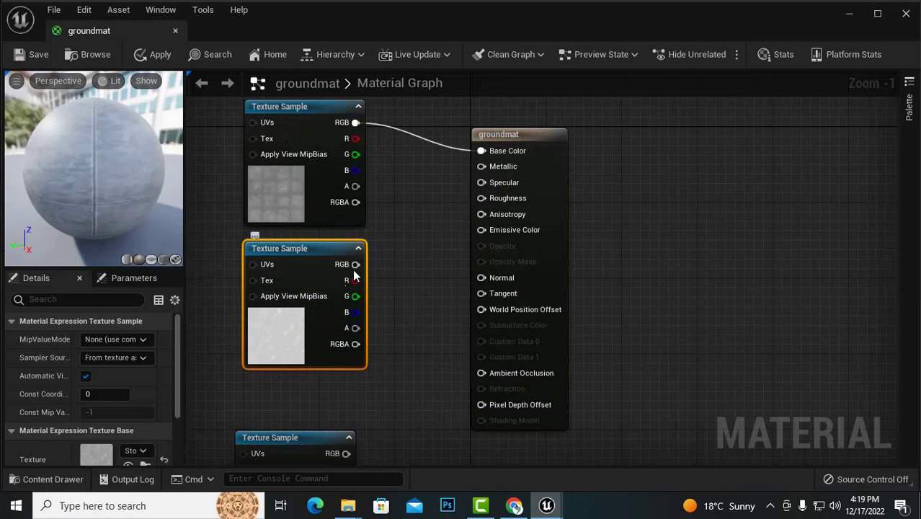
left_click_drag(355, 264, 481, 198)
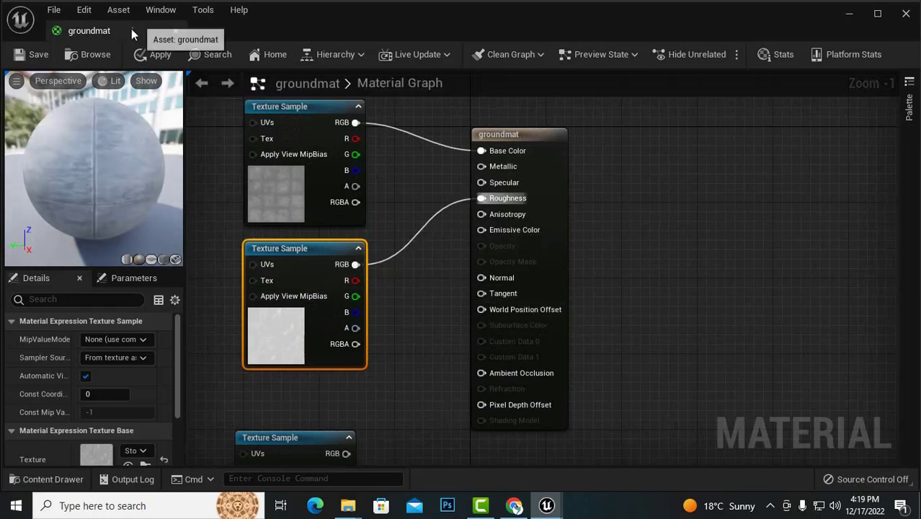
Dock the groundmat material editor beside the materialslevel editor and apply the material's changes
left_click_drag(131, 30, 233, 31)
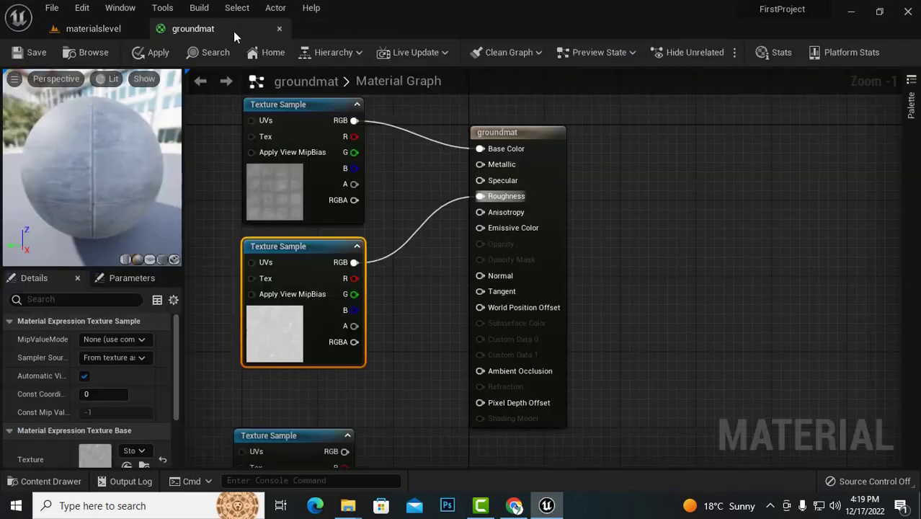
left_click(114, 31)
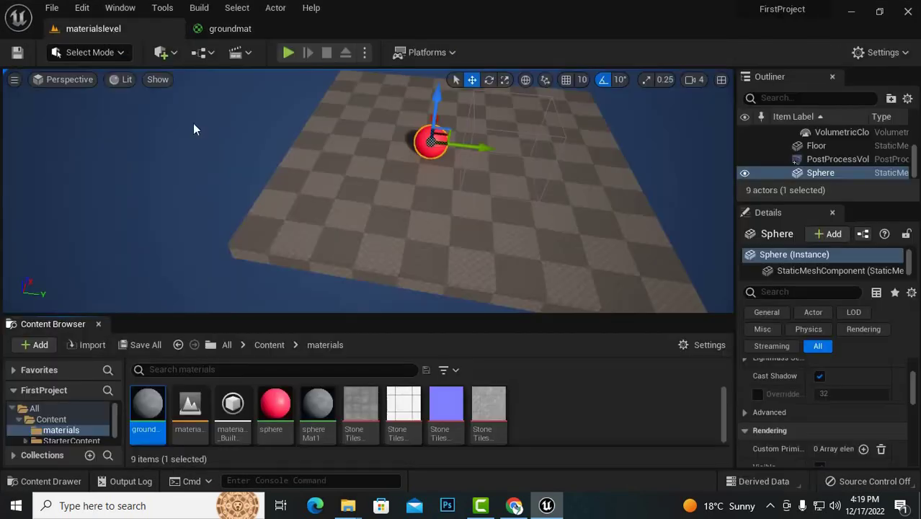
left_click(222, 30)
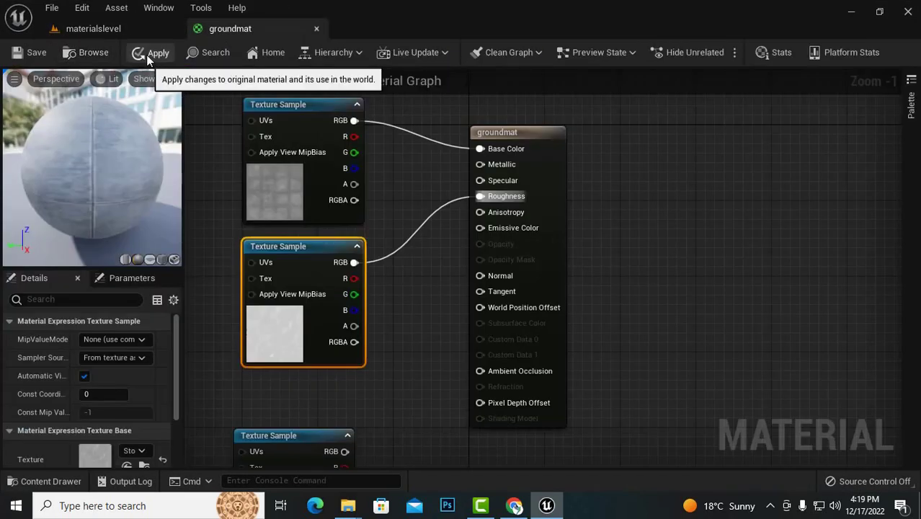
Assign the groundmat material from the materials folder to the floor in materialslevel
left_click(72, 30)
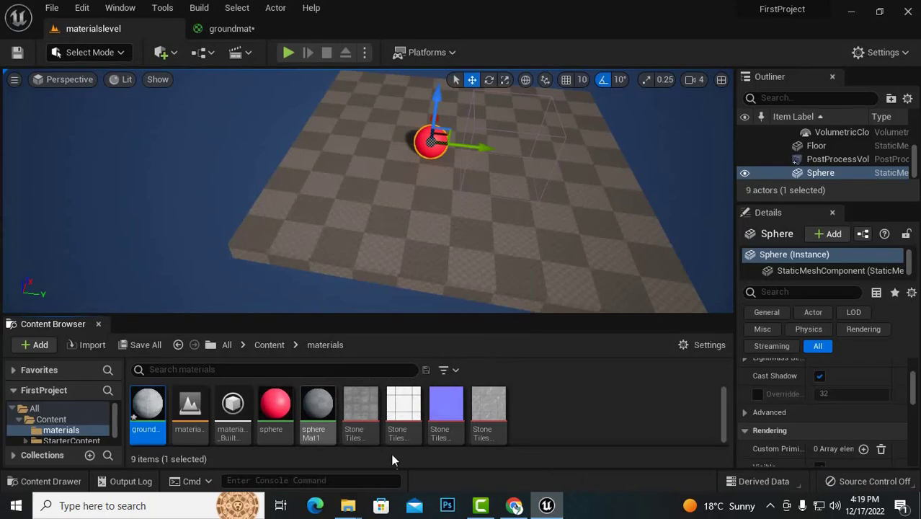
left_click(599, 413)
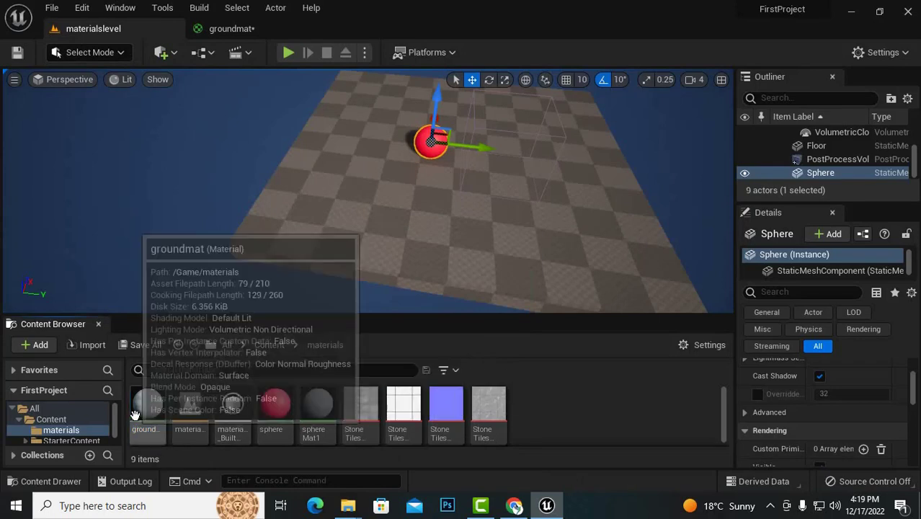
left_click_drag(145, 409, 382, 245)
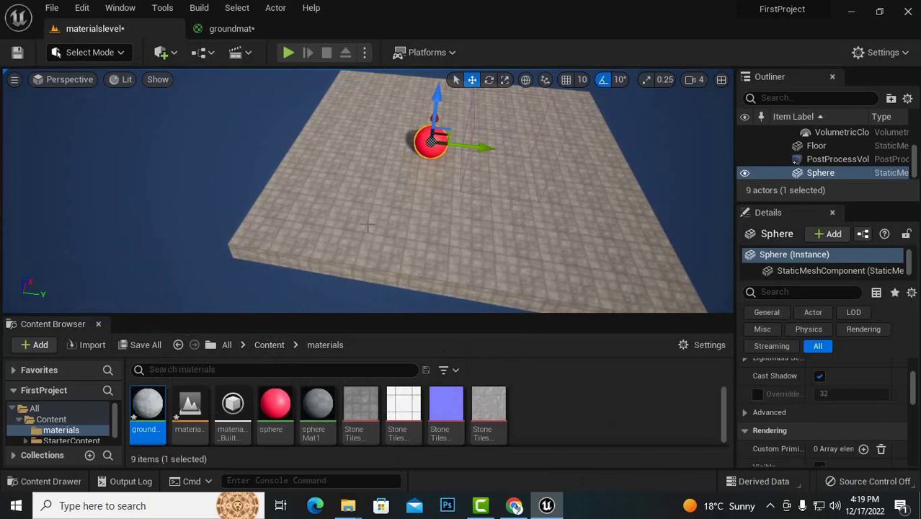
Examine the floor's stone tile surface in the level from different distances and sides
scroll(657, 226, "up", 5)
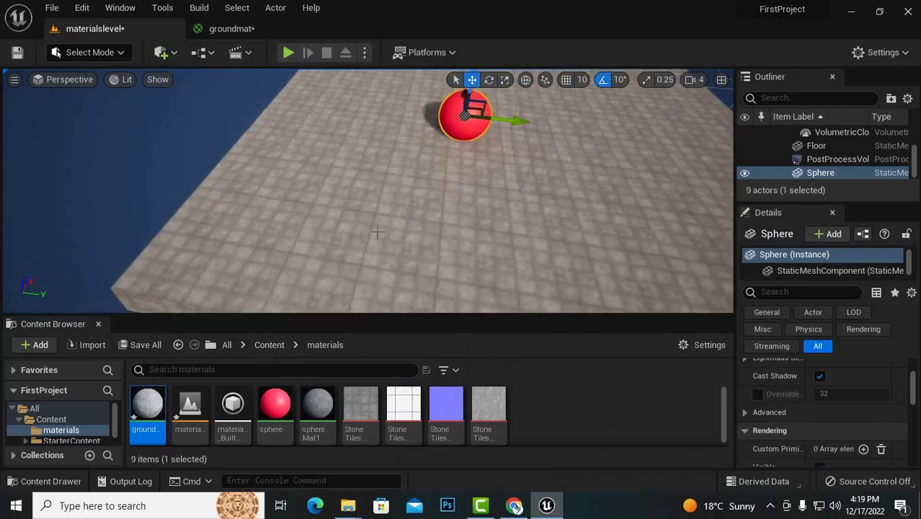
key("a")
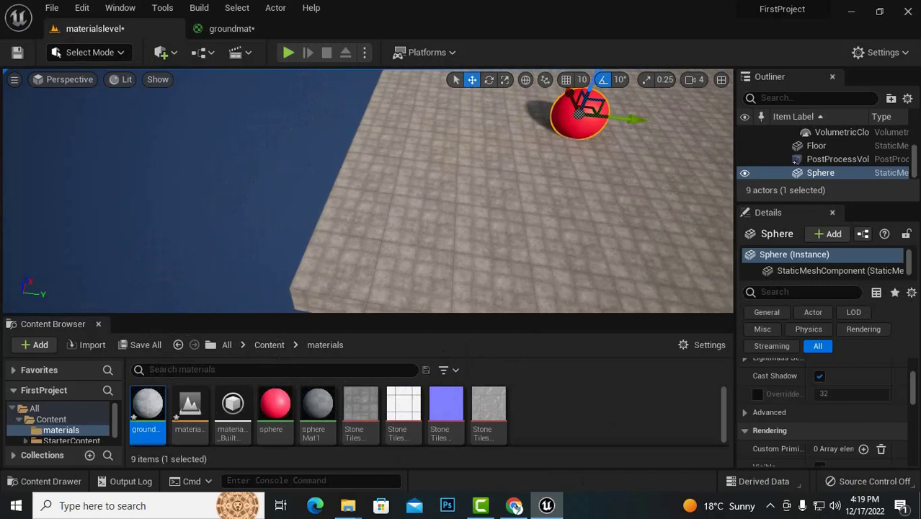
key("d")
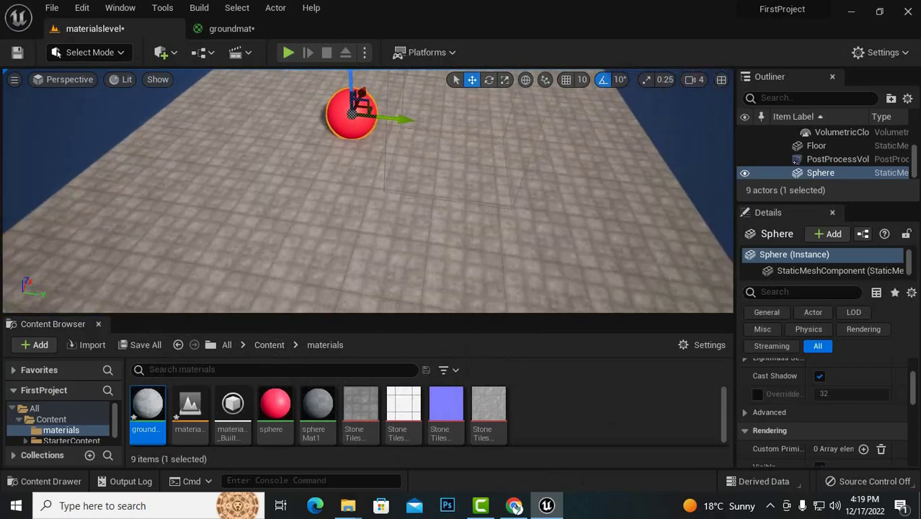
scroll(310, 255, "up", 3)
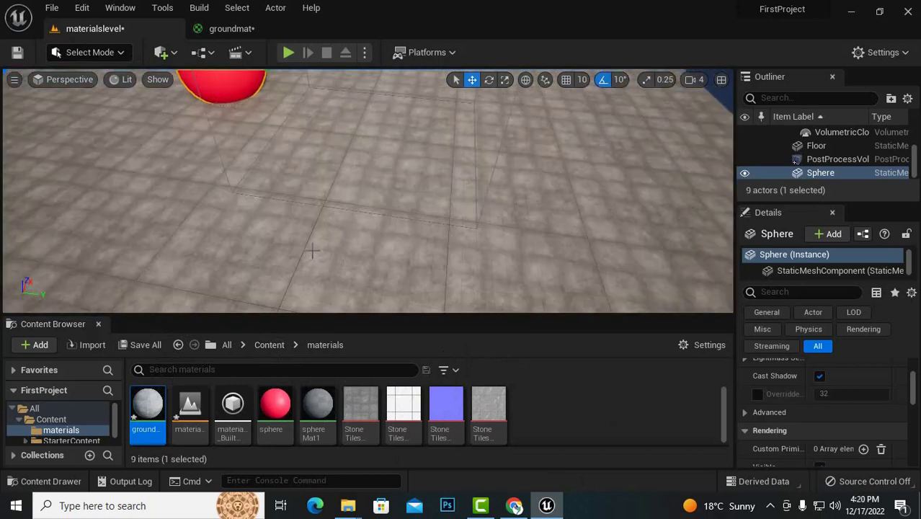
scroll(312, 251, "up", 4)
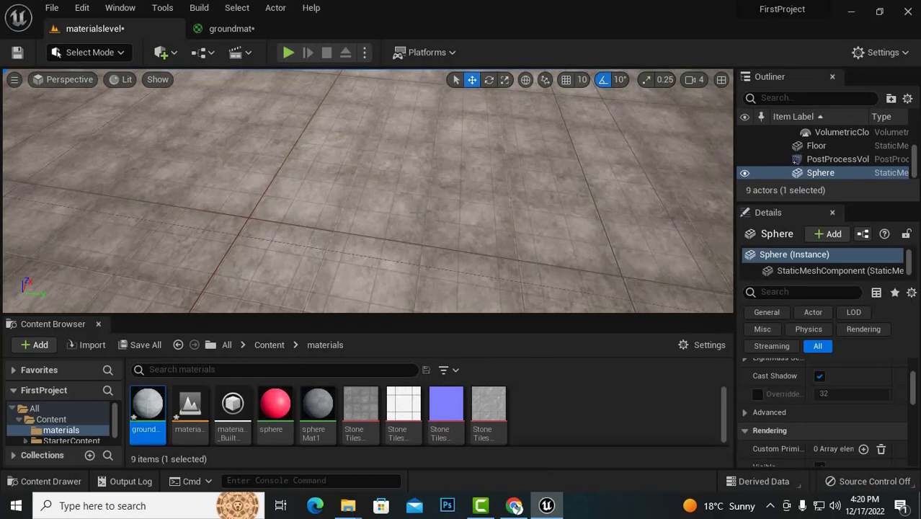
scroll(380, 193, "down", 3)
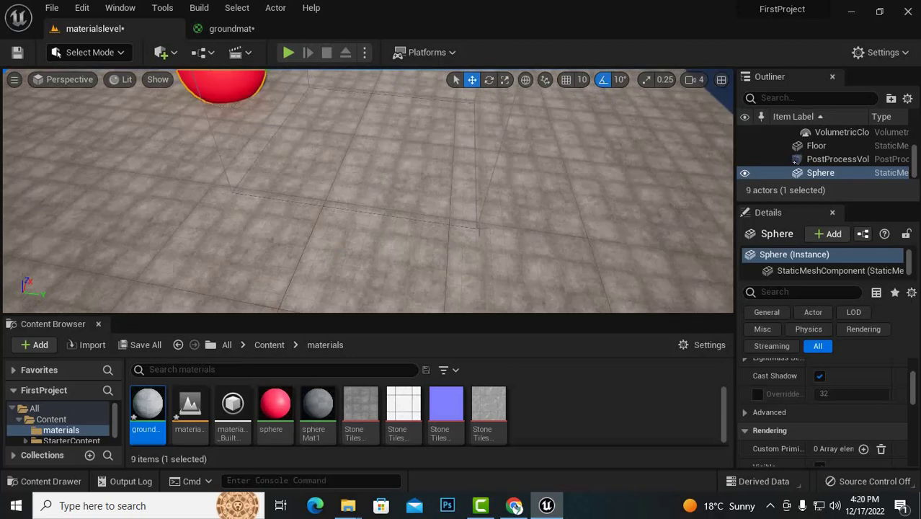
scroll(367, 191, "up", 2)
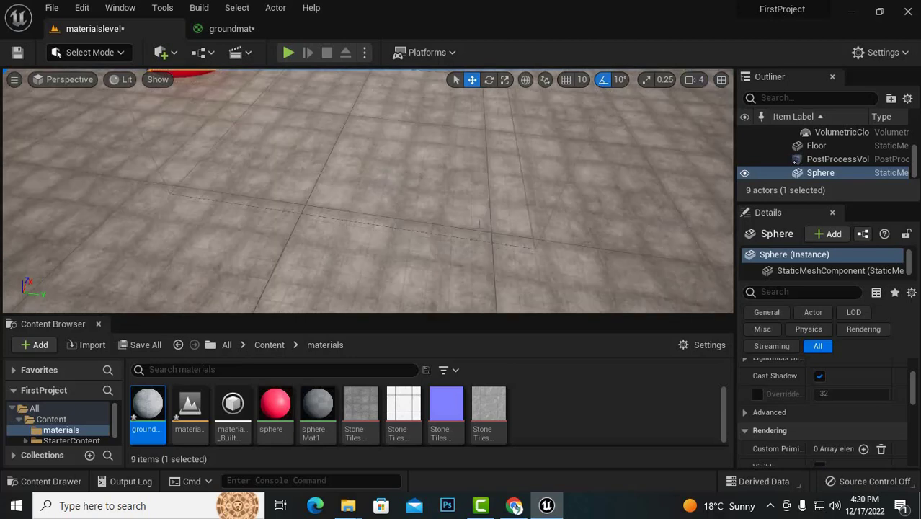
Connect the normal texture's RGB output to the Normal input of groundmat and apply the change
left_click(210, 32)
scroll(395, 321, "down", 1)
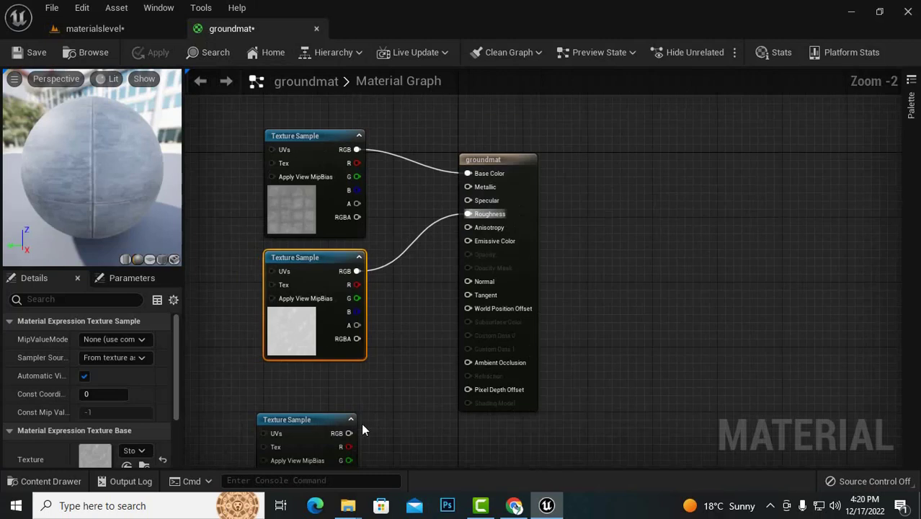
left_click_drag(349, 433, 469, 286)
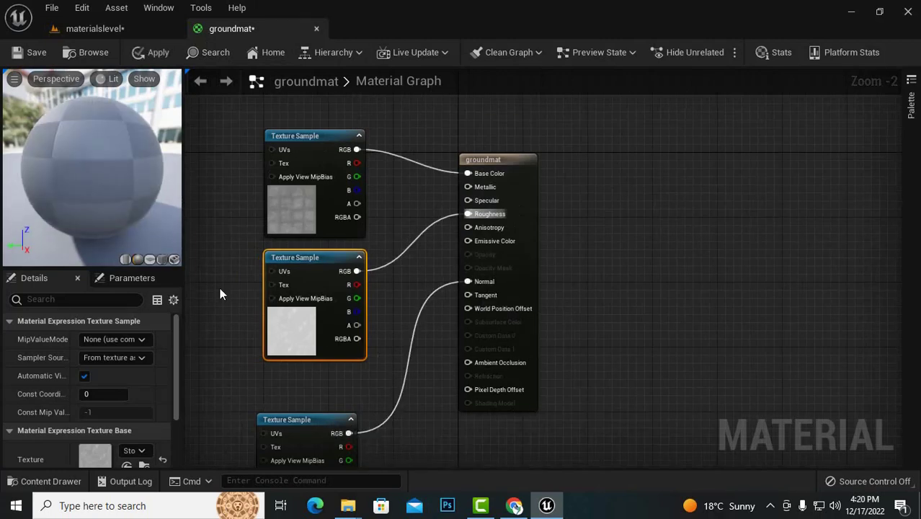
left_click(143, 51)
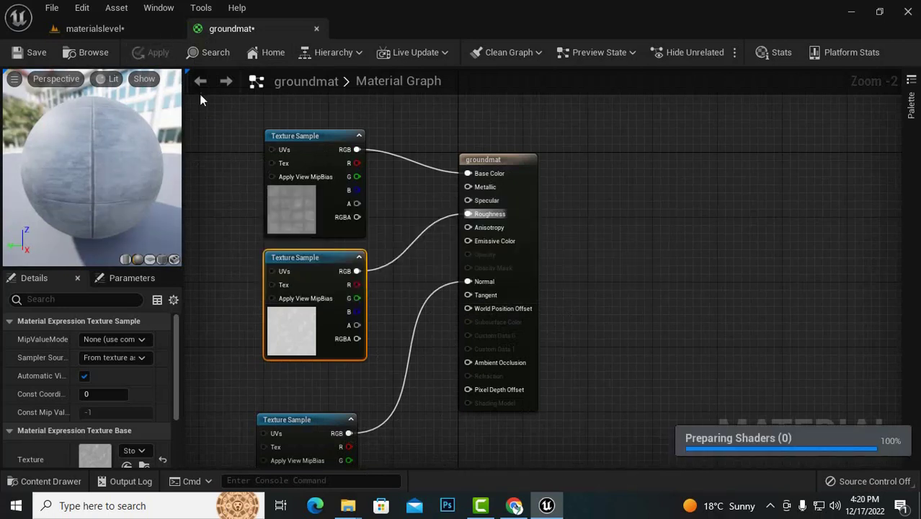
Examine the relief of the tile joints on the level's floor up close, from afar and at a lower angle
left_click(108, 29)
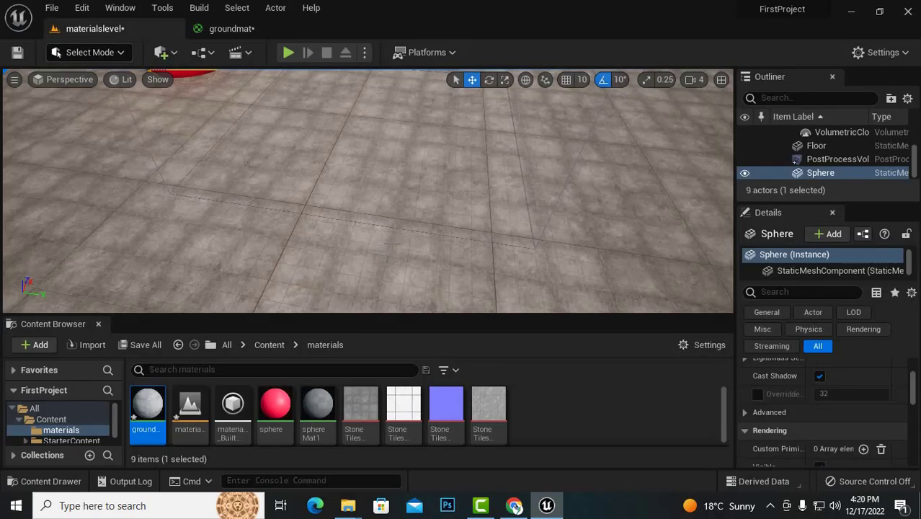
scroll(352, 222, "up", 5)
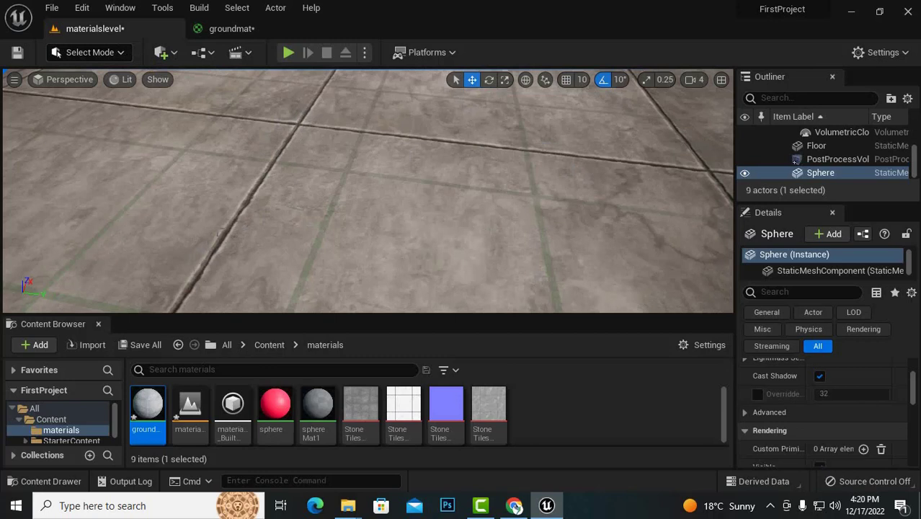
scroll(352, 227, "down", 5)
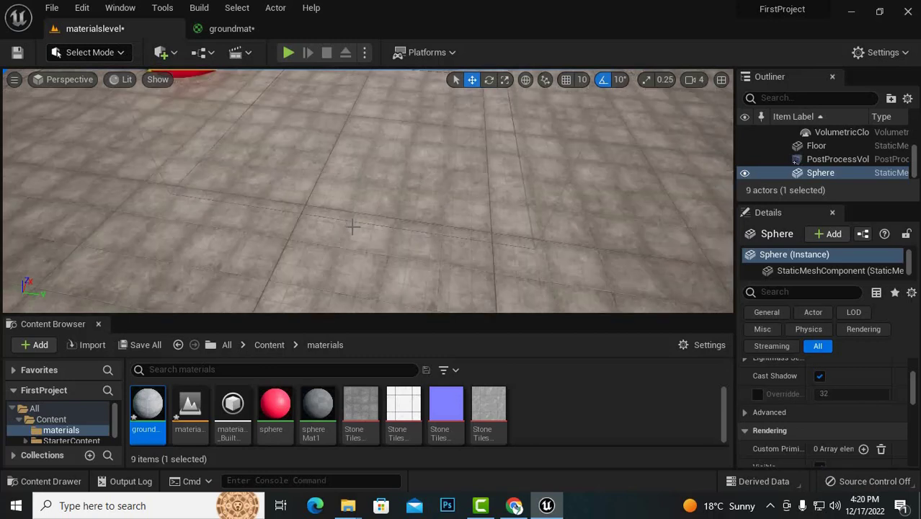
scroll(353, 226, "down", 3)
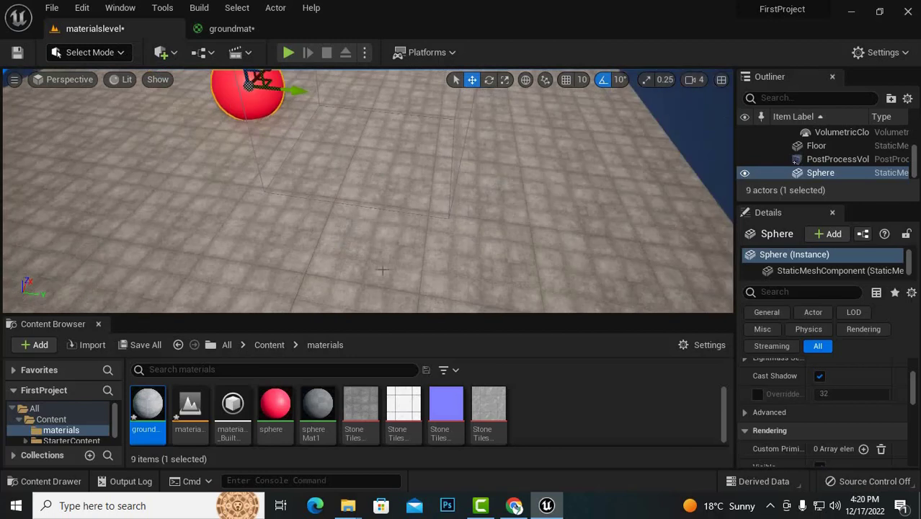
left_click_drag(378, 238, 313, 304, "alt")
scroll(313, 304, "up", 4)
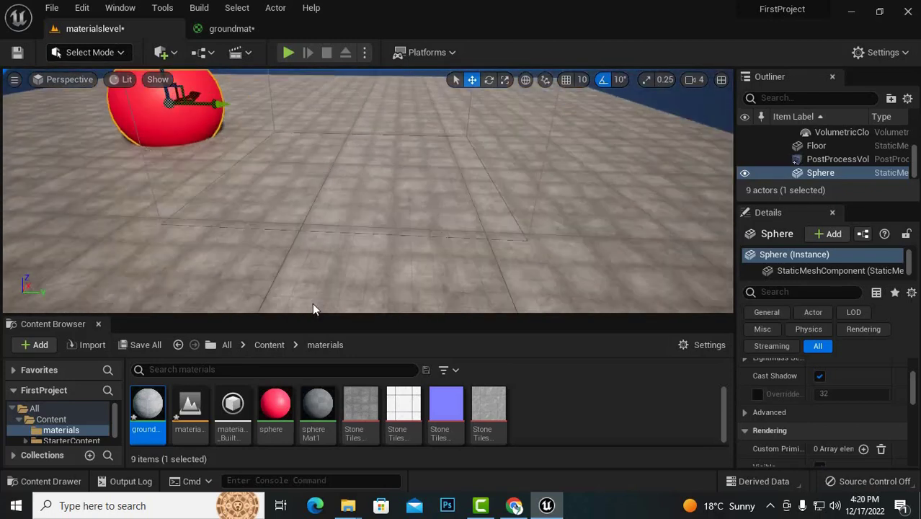
scroll(313, 302, "up", 2)
scroll(319, 290, "up", 2)
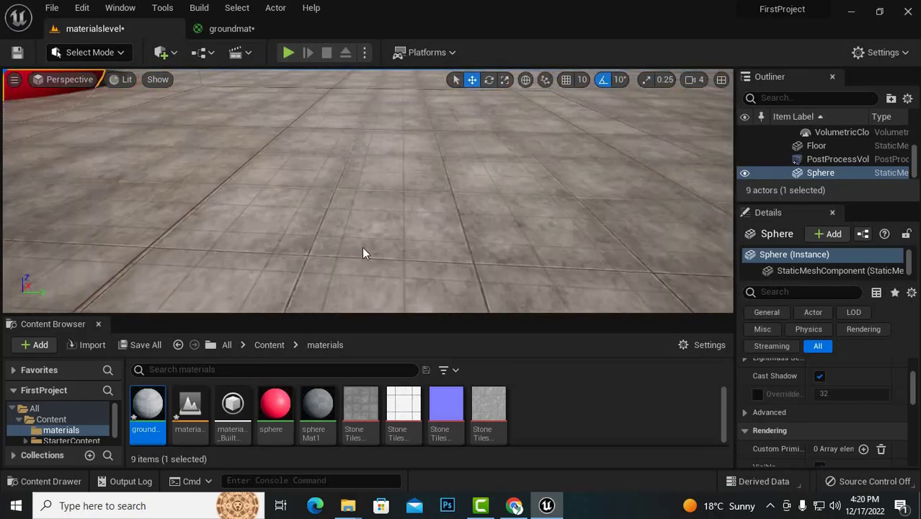
Spread out the groundmat graph by placing the material node and the three Texture Sample nodes farther apart
scroll(364, 254, "down", 2)
scroll(365, 252, "down", 4)
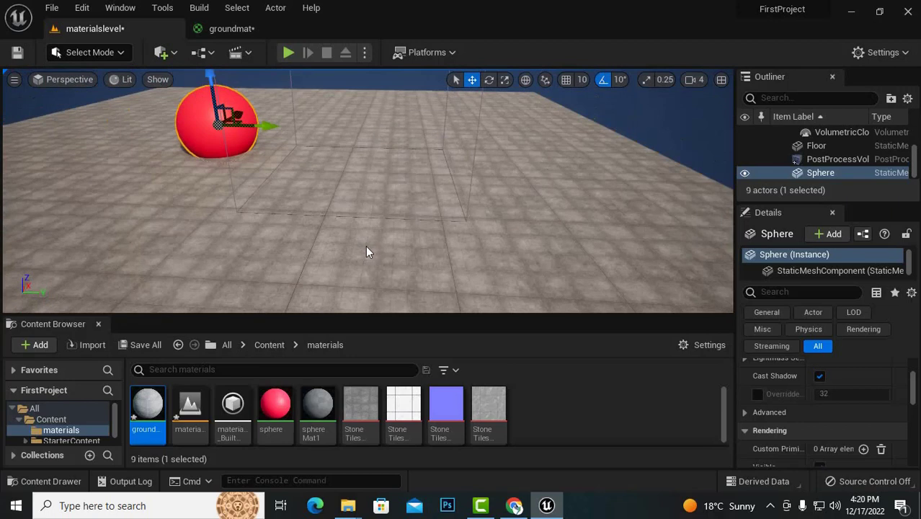
left_click(232, 28)
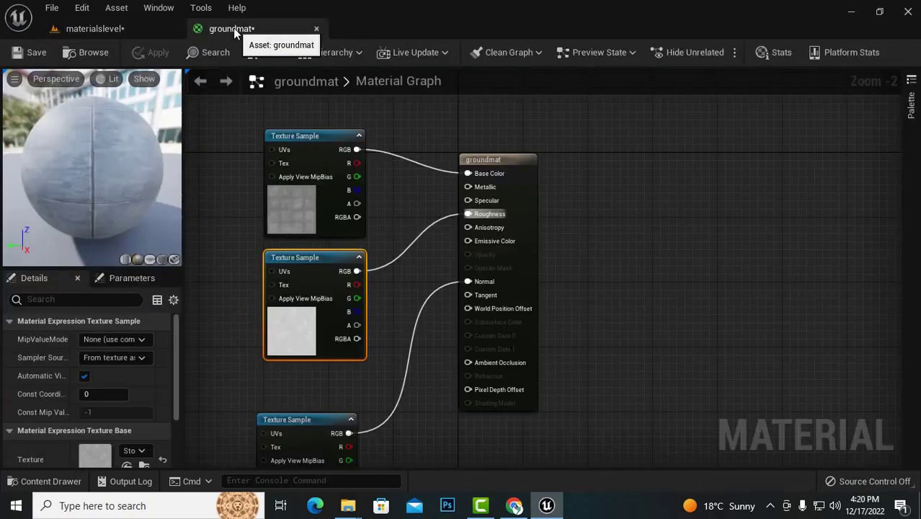
left_click_drag(501, 160, 701, 184)
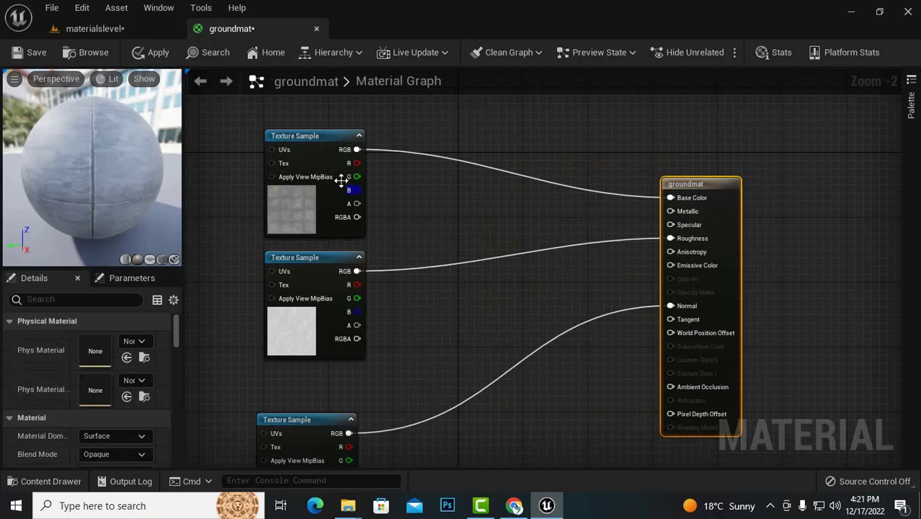
scroll(463, 224, "down", 2)
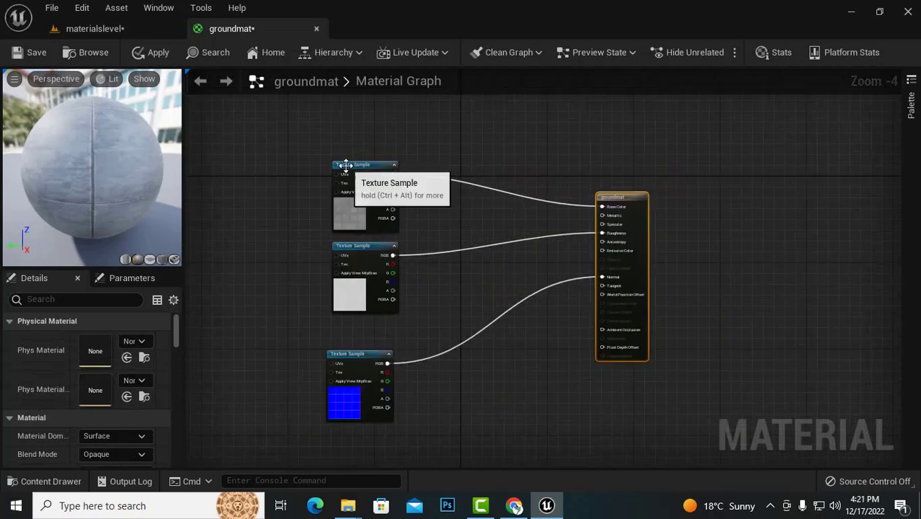
left_click_drag(350, 165, 274, 149)
left_click_drag(341, 245, 270, 246)
left_click_drag(360, 354, 295, 348)
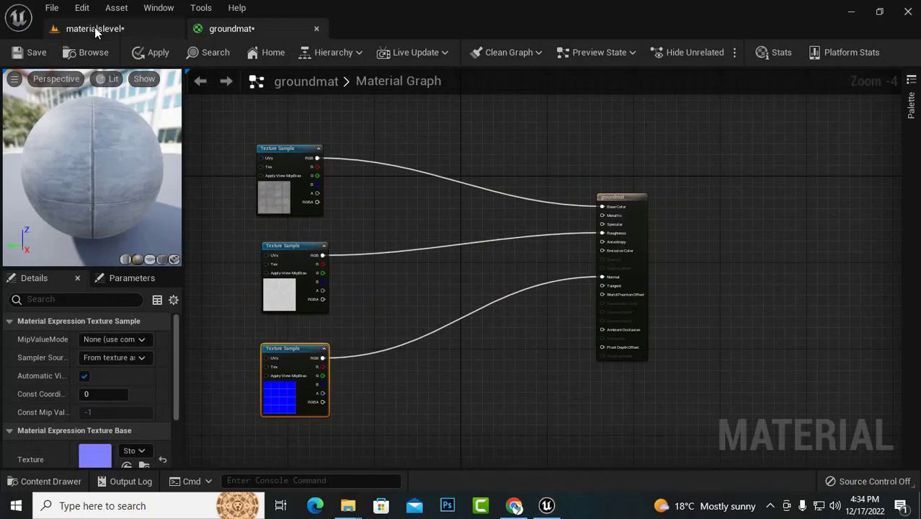
Examine the size of the stone tiles on the floor in materialslevel from farther away and closer up
left_click(94, 26)
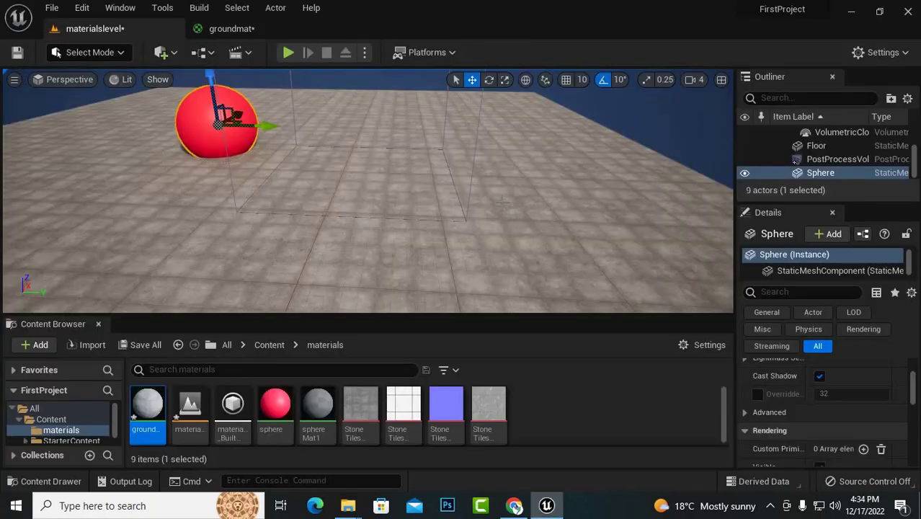
scroll(501, 233, "down", 3)
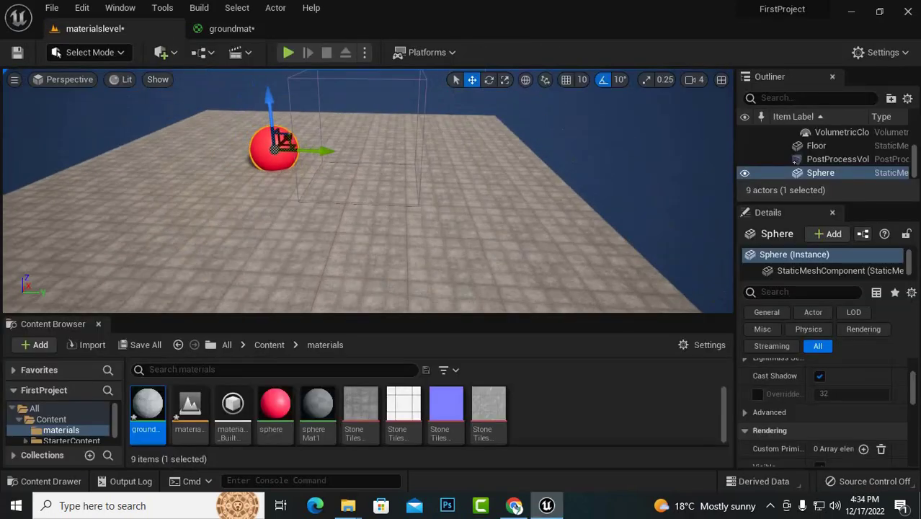
scroll(415, 253, "up", 2)
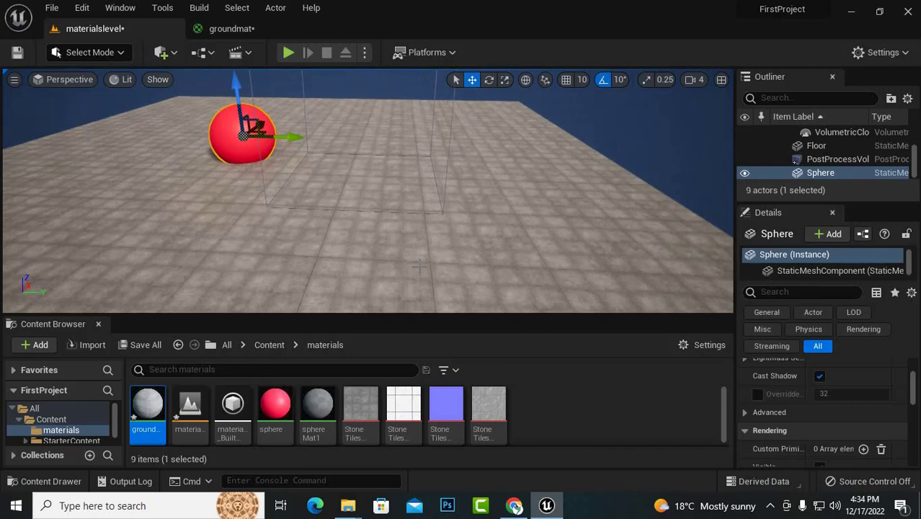
scroll(415, 271, "up", 2)
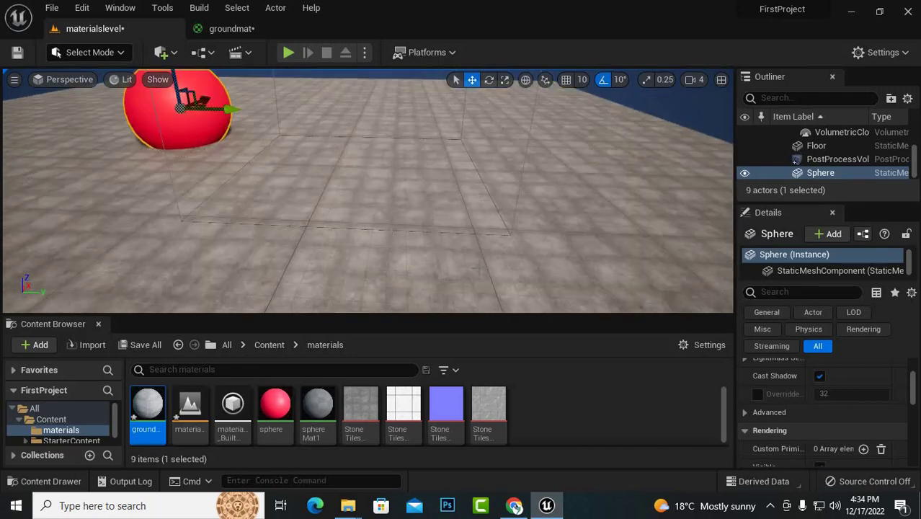
Add a TextureCoordinate node to the groundmat graph and place it in front of the three Texture Sample nodes
left_click(243, 29)
scroll(497, 292, "down", 4)
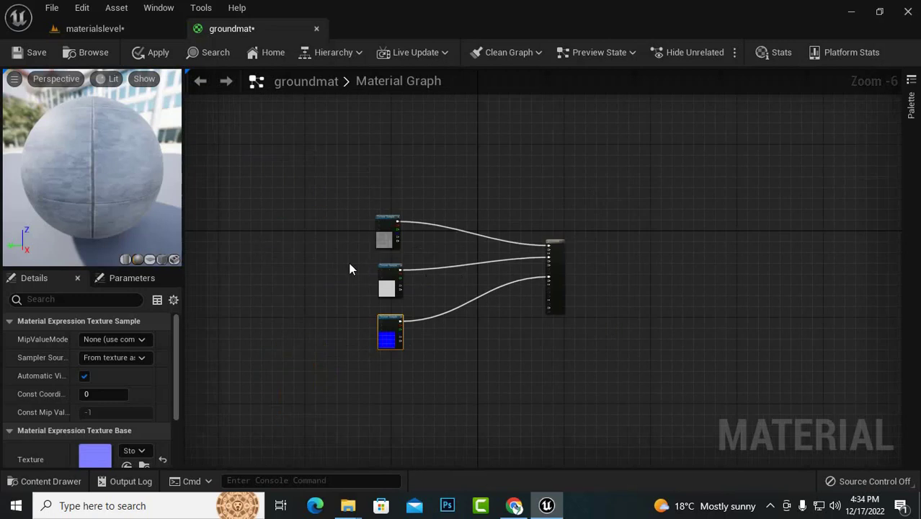
scroll(348, 261, "up", 4)
scroll(339, 261, "down", 4)
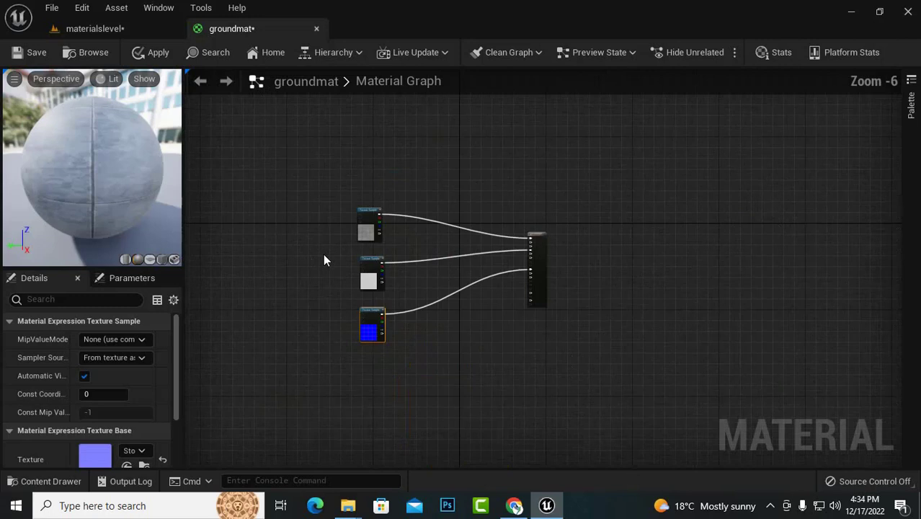
right_click(261, 270)
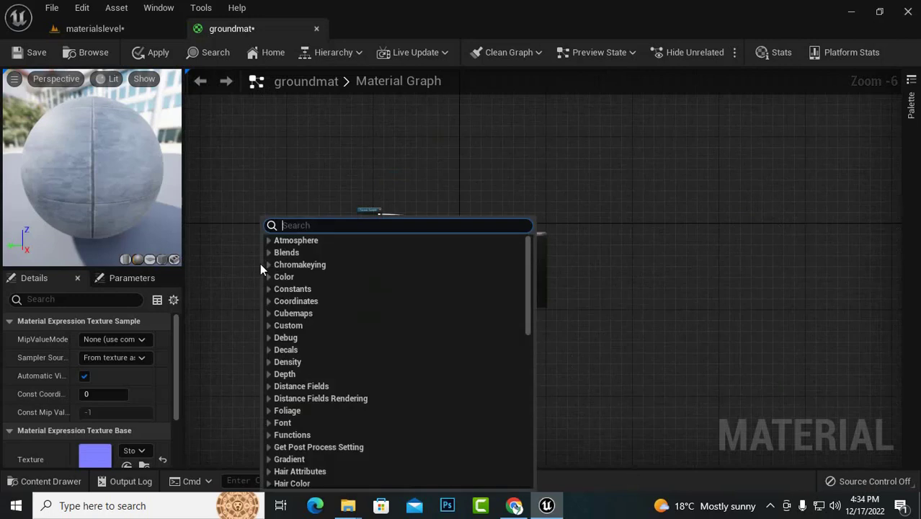
type("tex")
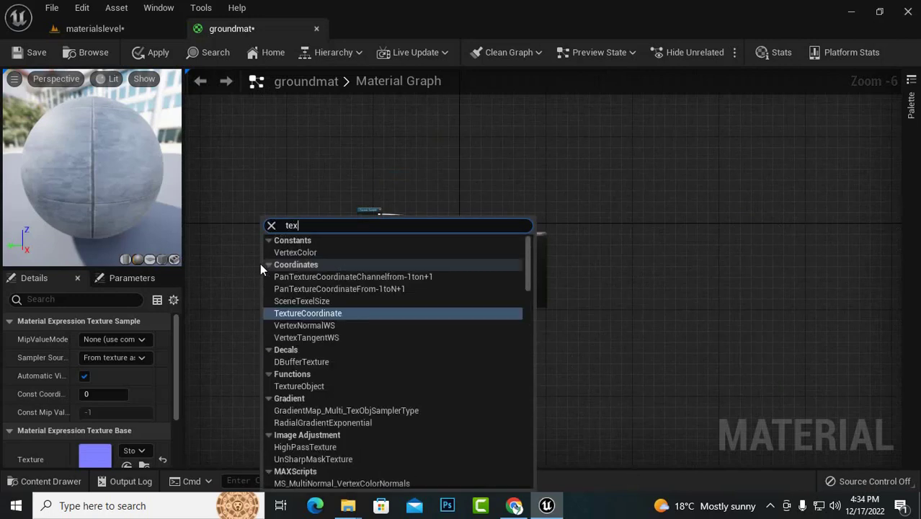
left_click(325, 313)
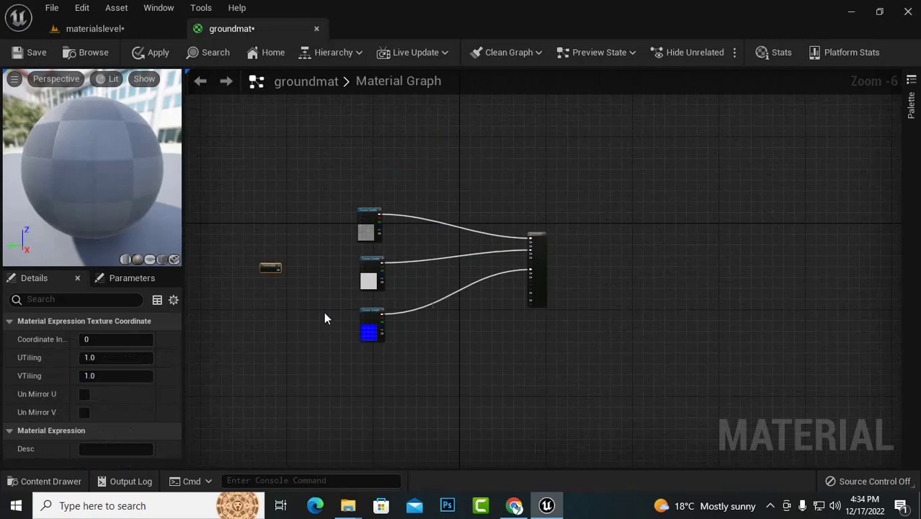
scroll(329, 284, "up", 4)
scroll(292, 246, "down", 2)
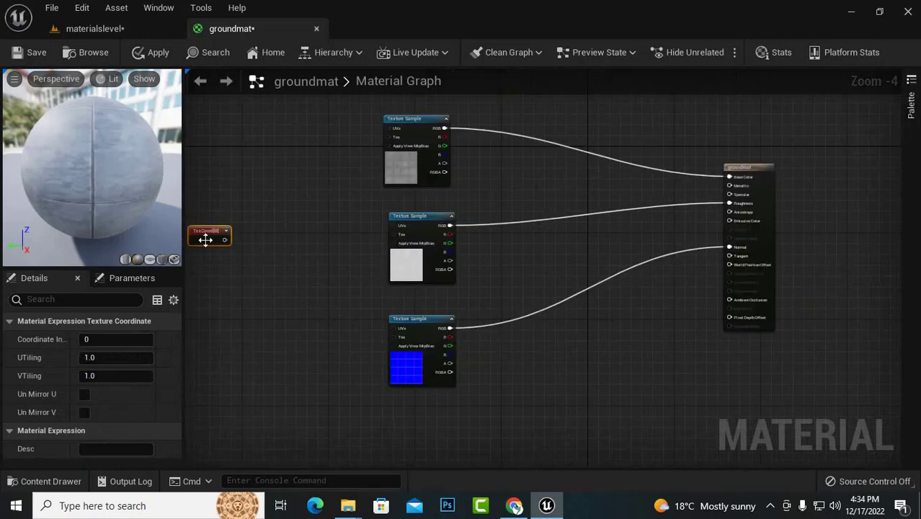
left_click_drag(207, 235, 250, 218)
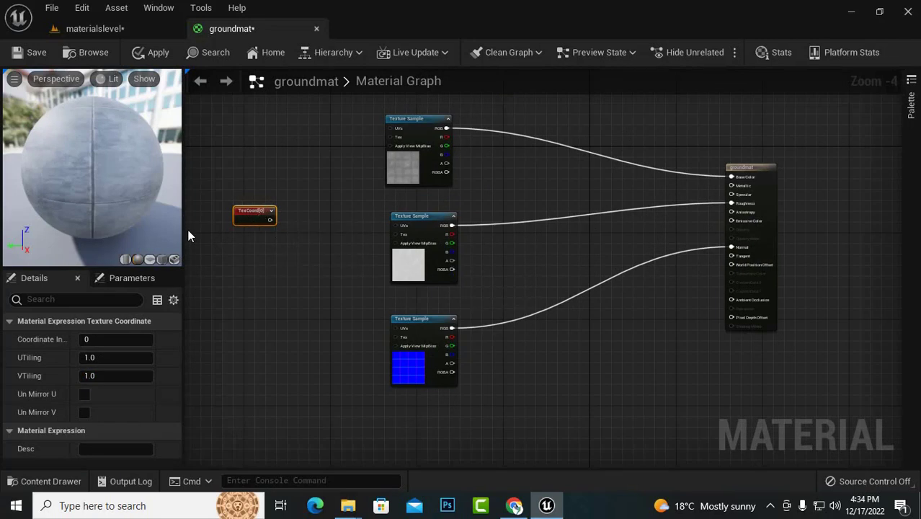
Connect the TexCoord output directly to the UVs inputs of the base color and roughness Texture Samples
scroll(252, 198, "up", 2)
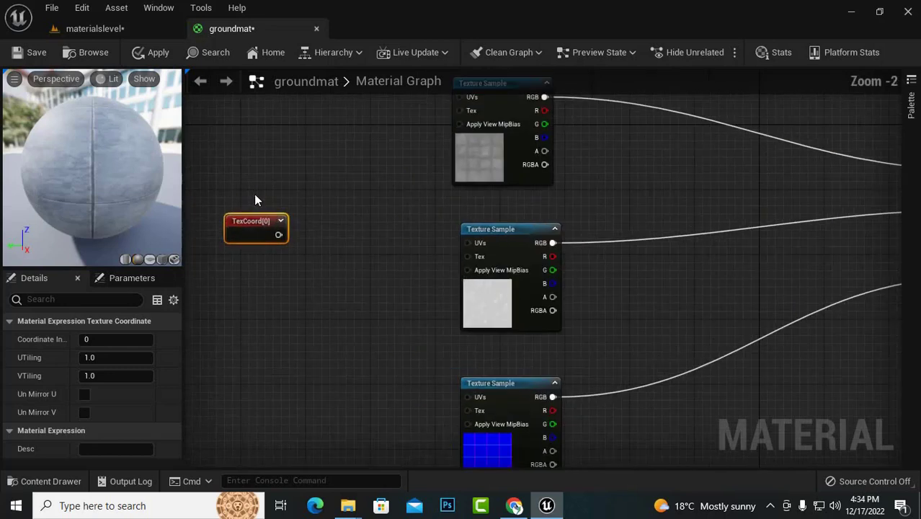
scroll(253, 199, "up", 2)
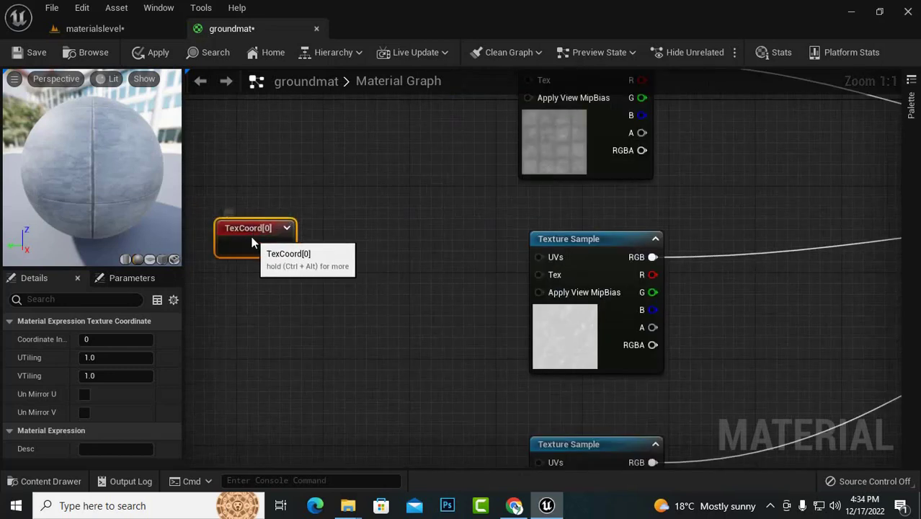
left_click_drag(252, 243, 264, 264)
scroll(473, 277, "down", 2)
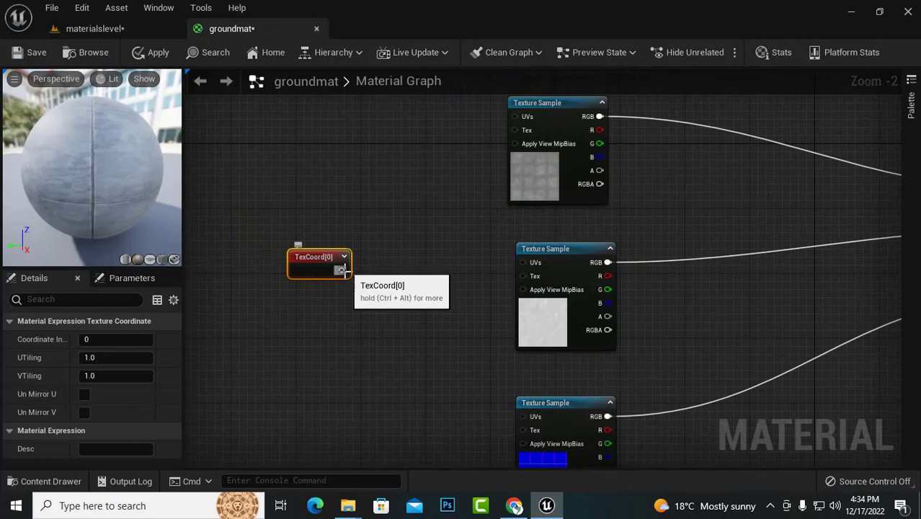
left_click_drag(343, 270, 516, 119)
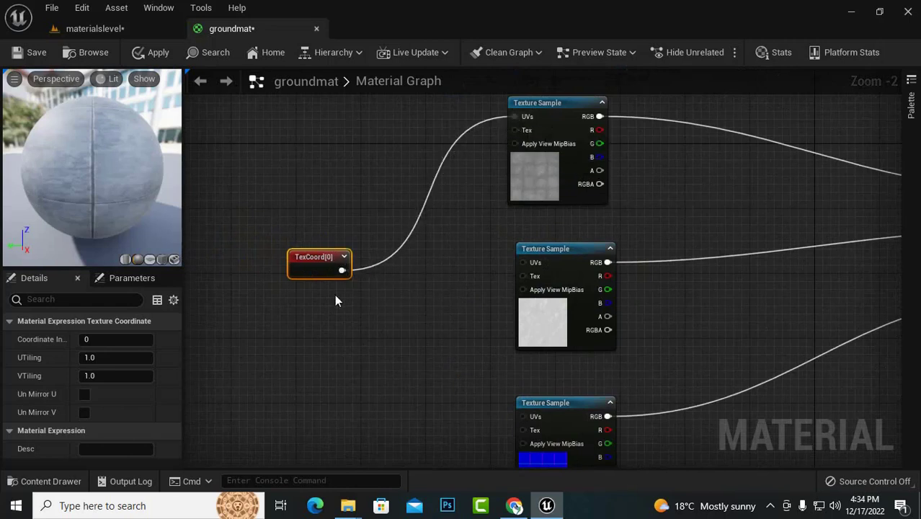
left_click_drag(354, 271, 521, 264)
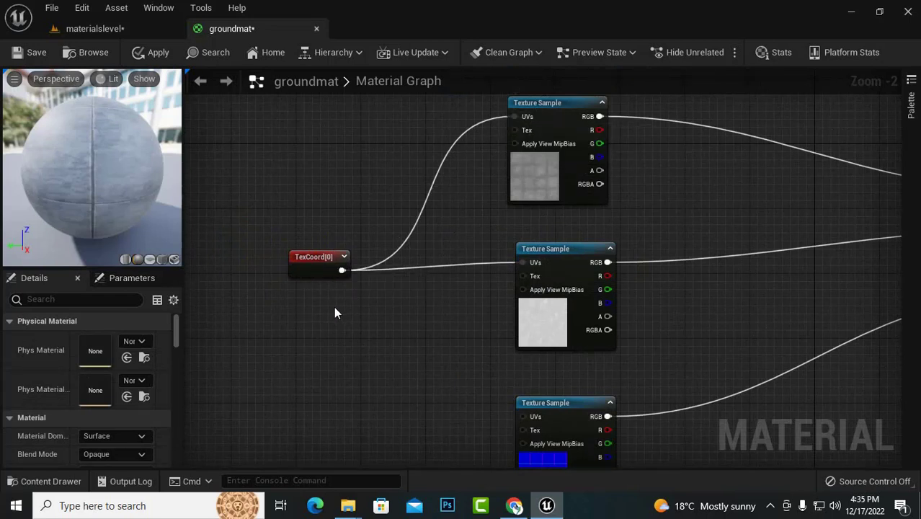
Add a Multiply node between the TexCoord node and the Texture Samples, making room for it
left_click_drag(302, 260, 267, 277)
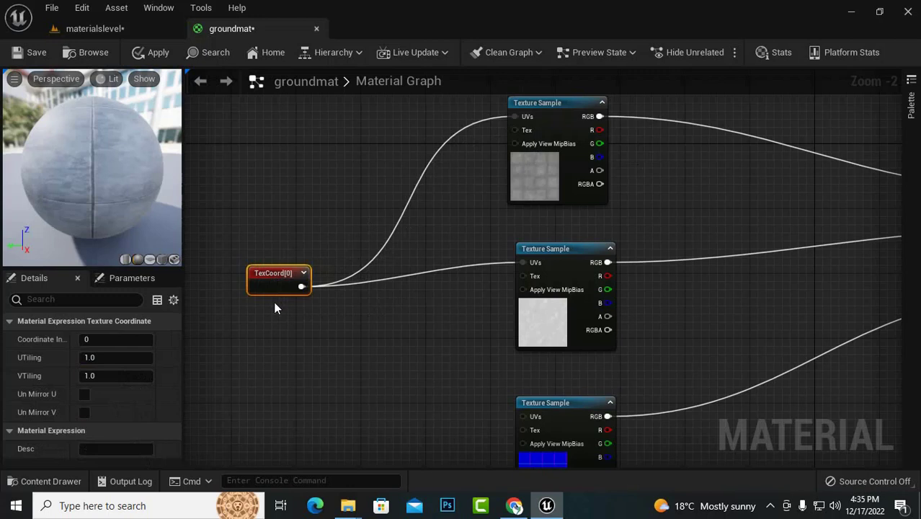
left_click(369, 323)
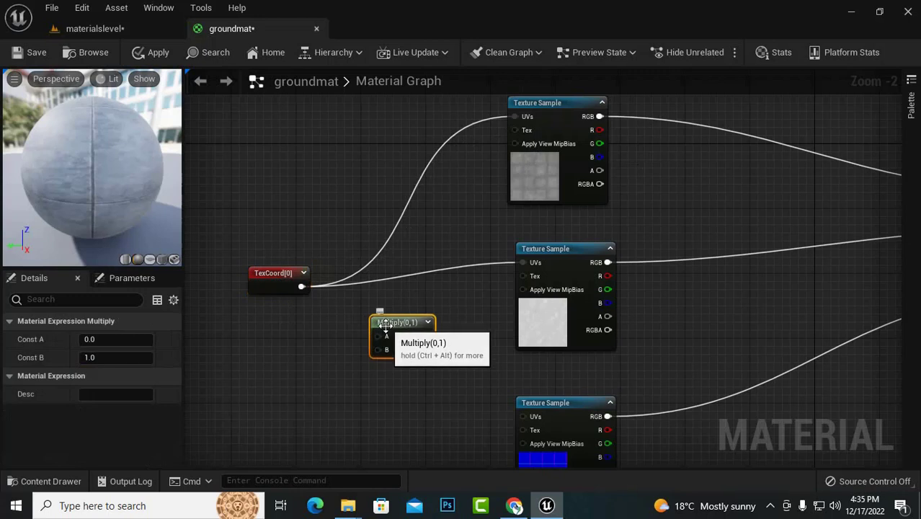
left_click_drag(376, 322, 385, 232)
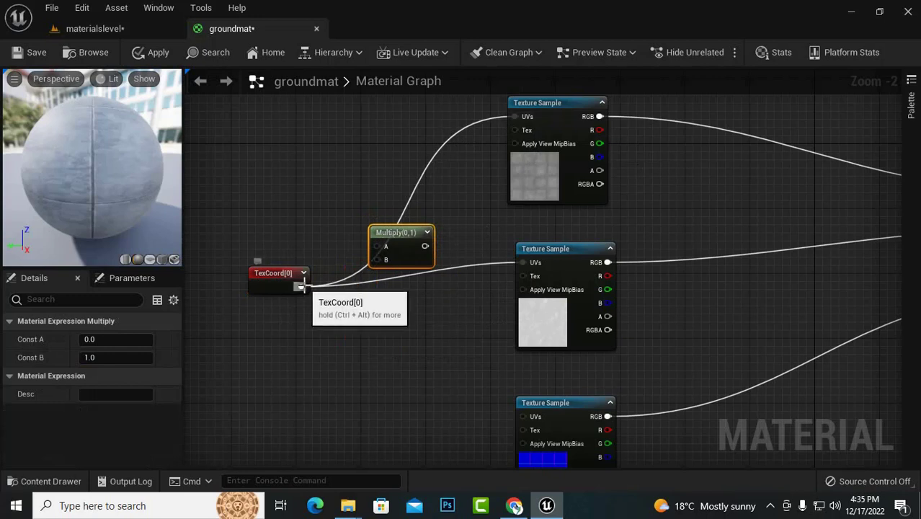
Connect TexCoord to Multiply's A input and Multiply's output to the UVs of all three Texture Samples
left_click_drag(301, 287, 515, 117)
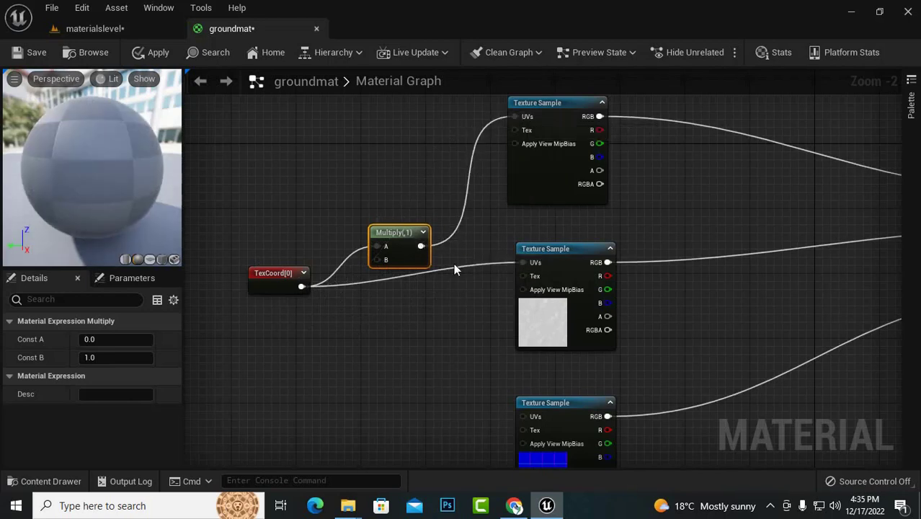
left_click_drag(421, 246, 526, 264)
left_click_drag(421, 245, 526, 416)
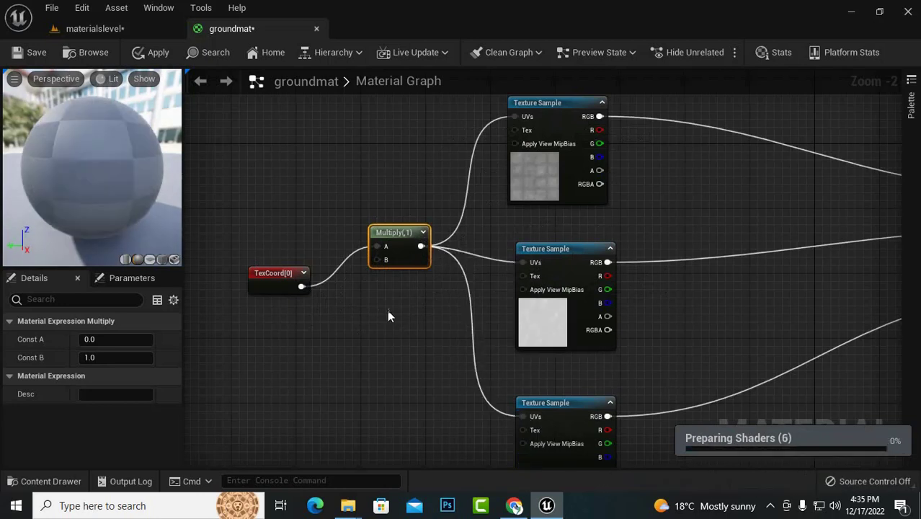
left_click_drag(560, 250, 567, 252)
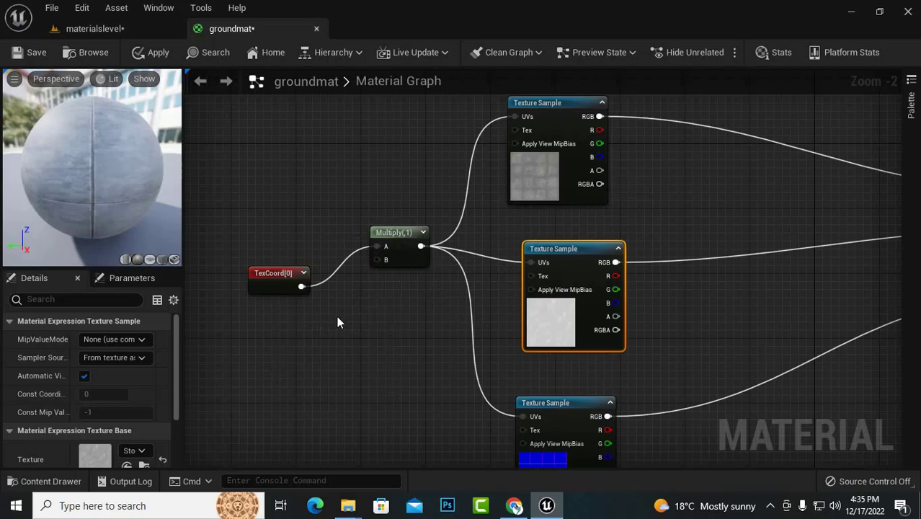
Add a Constant node below TexCoord and connect its output to Multiply's B input
left_click(319, 323)
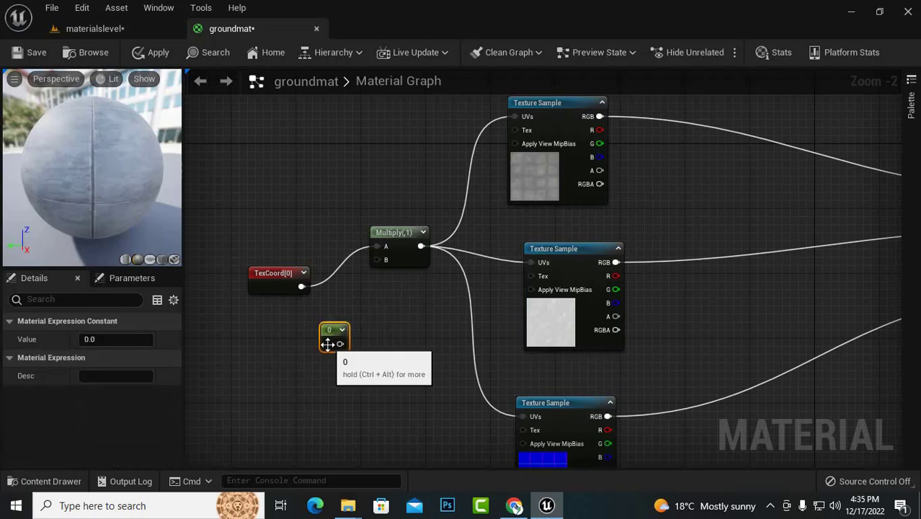
scroll(354, 345, "up", 1)
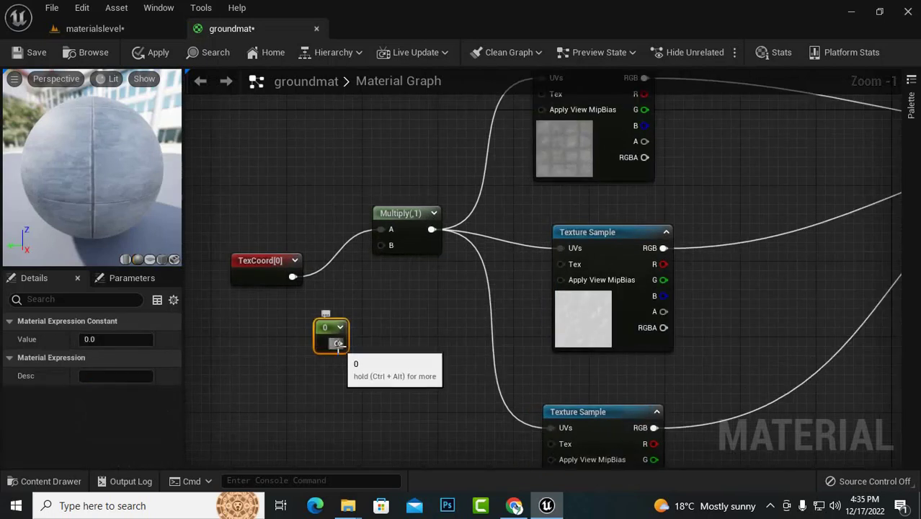
left_click_drag(338, 343, 381, 243)
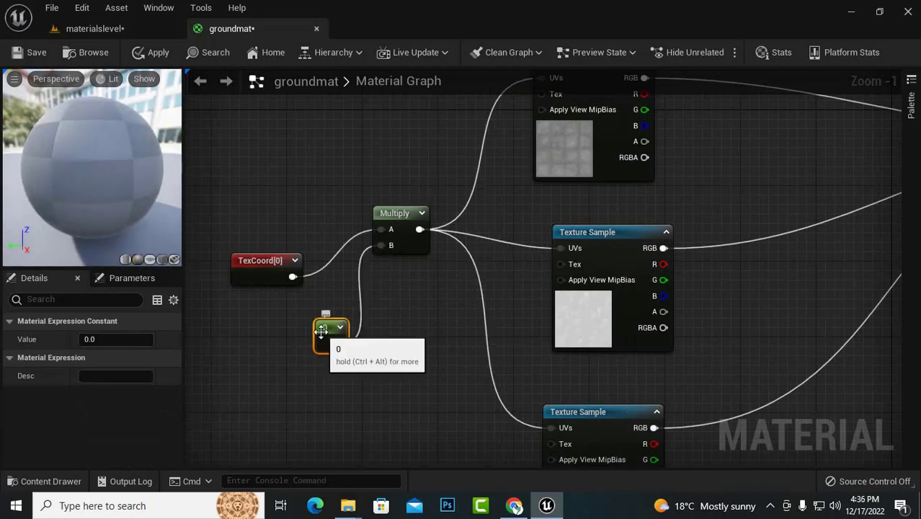
Set the value of the constant feeding the Multiply node to 1
left_click(121, 339)
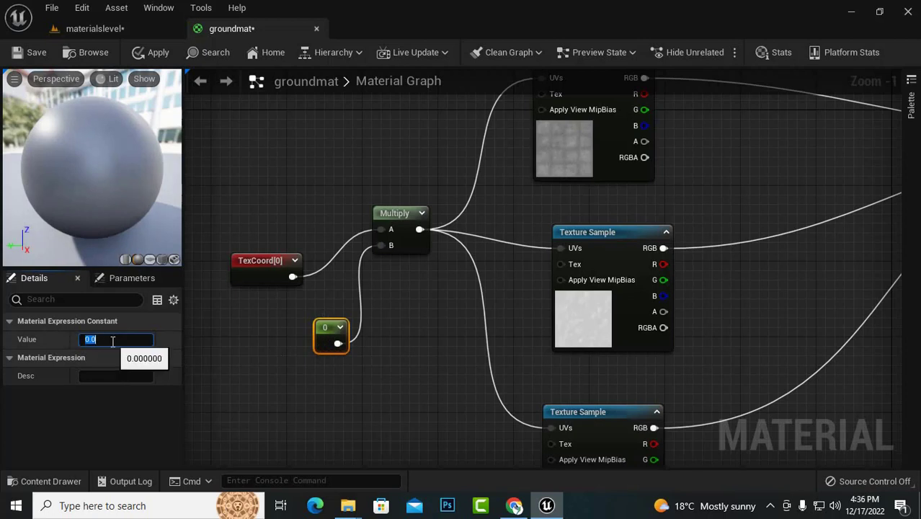
scroll(442, 320, "down", 2)
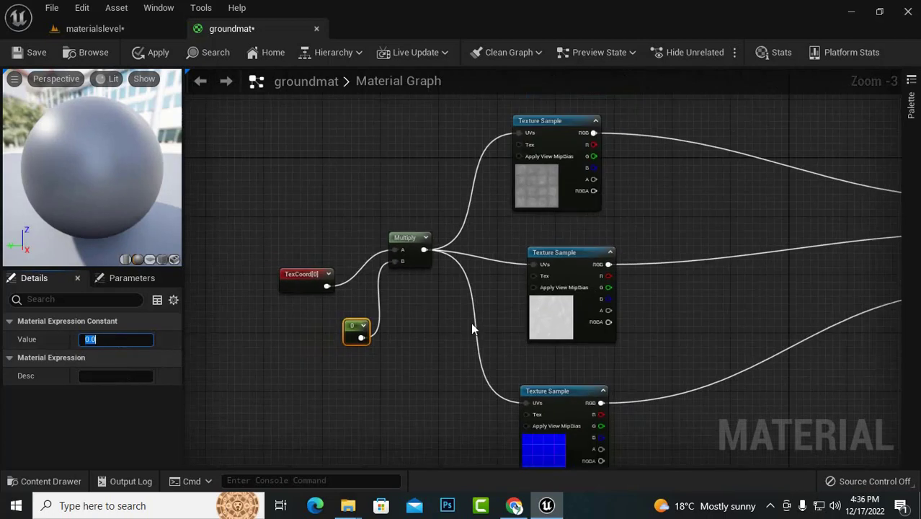
scroll(465, 333, "down", 1)
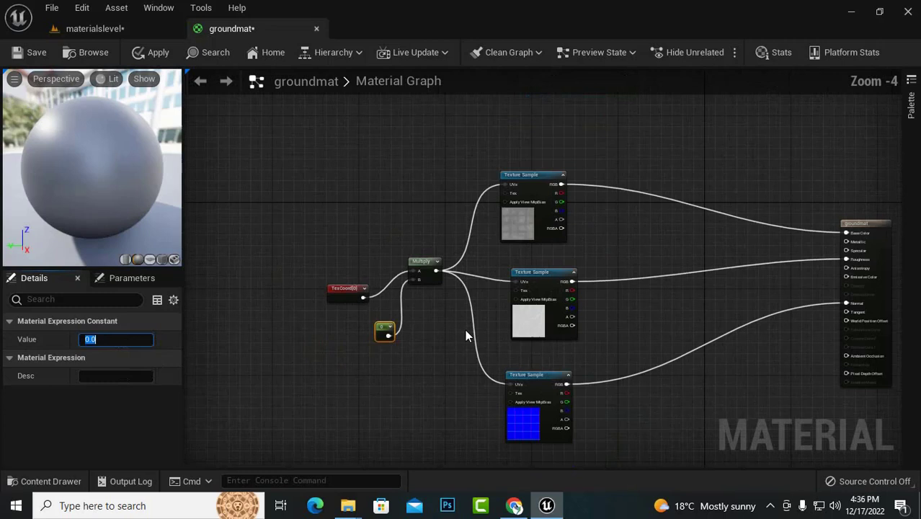
scroll(412, 333, "up", 3)
scroll(404, 340, "up", 1)
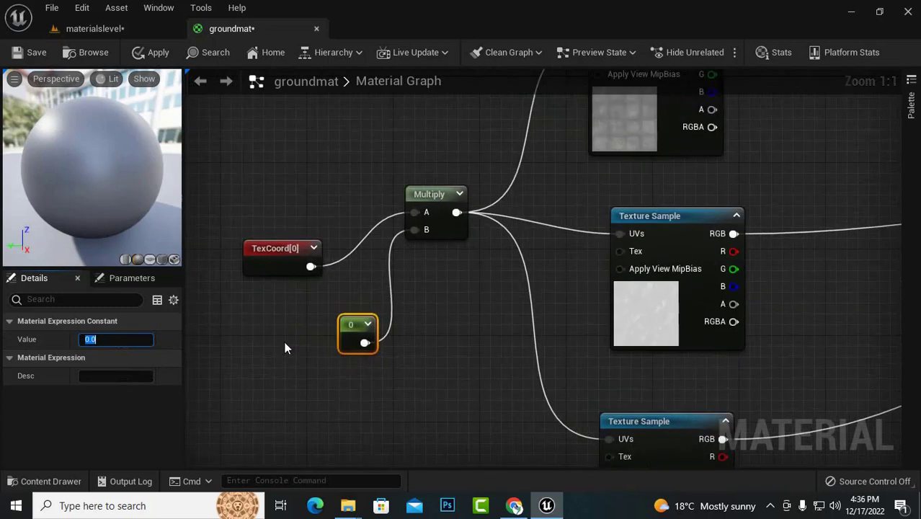
key("Return")
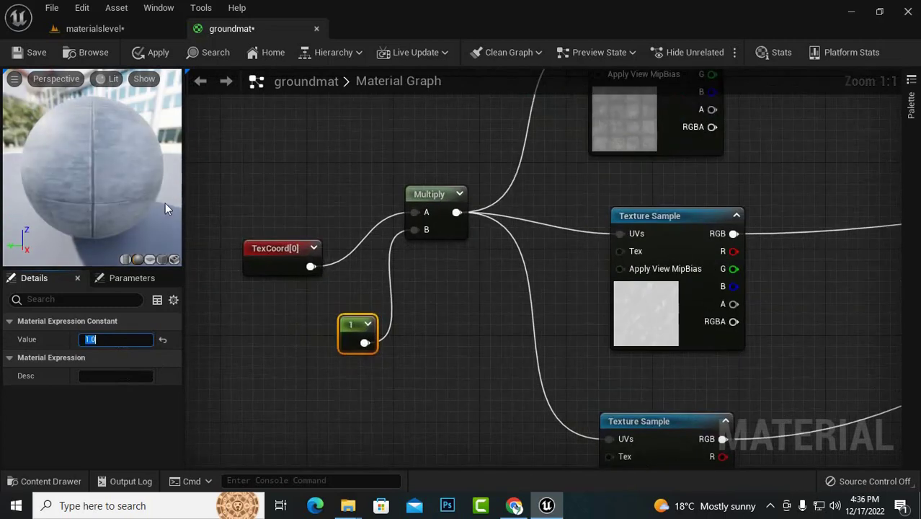
scroll(110, 169, "up", 1)
scroll(118, 187, "down", 2)
scroll(120, 190, "up", 1)
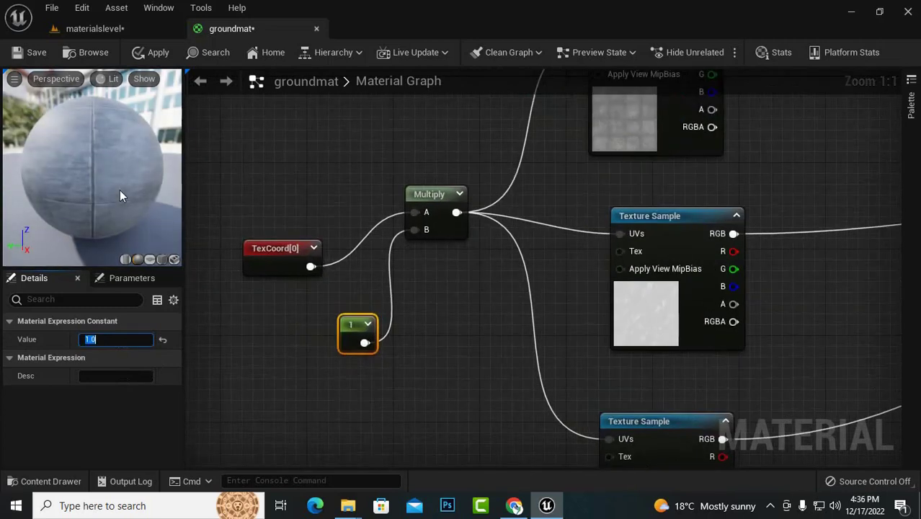
scroll(117, 196, "up", 1)
scroll(118, 197, "down", 1)
Set the constant feeding the Multiply node to 0.5, apply the material, and check the tiling on the level's floor
left_click(111, 340)
type(".5")
key("Return")
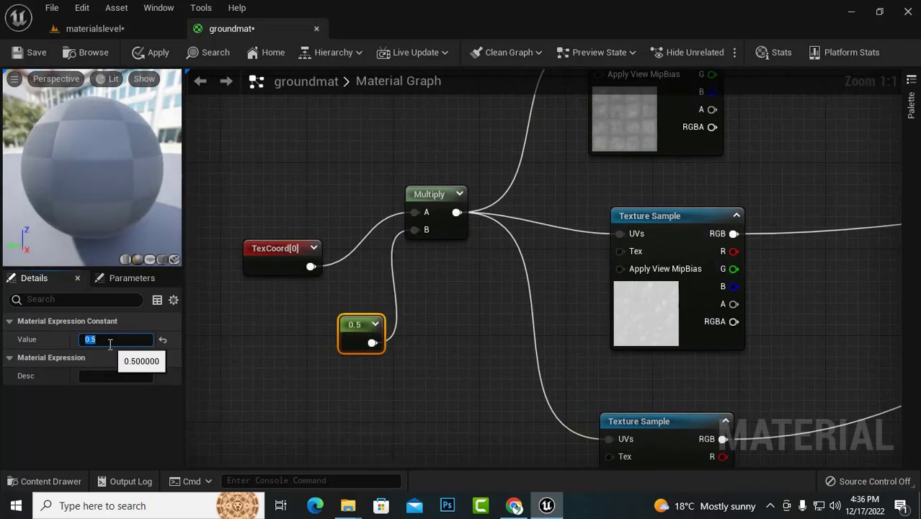
left_click(158, 61)
left_click(157, 56)
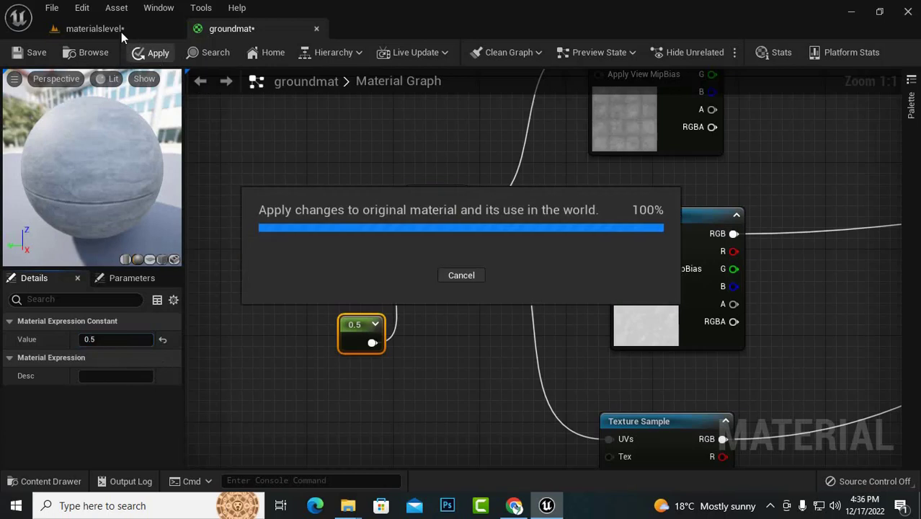
left_click(109, 28)
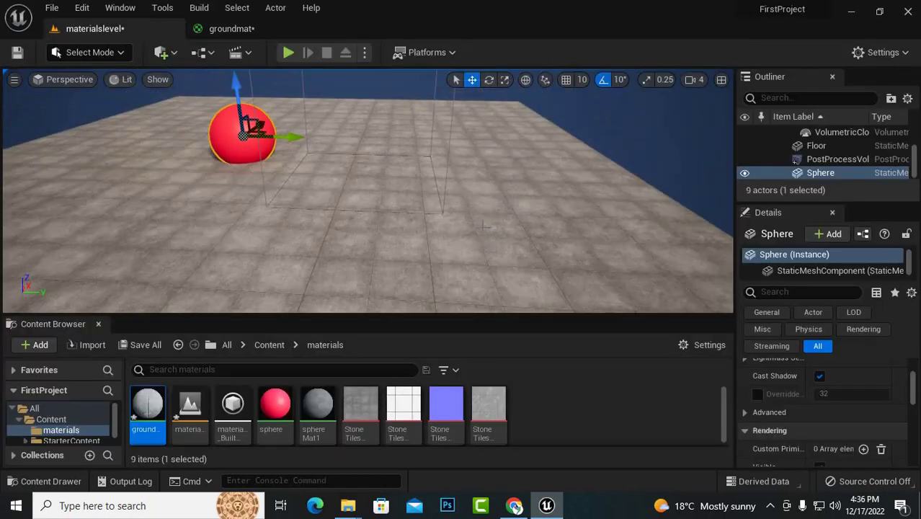
left_click(770, 506)
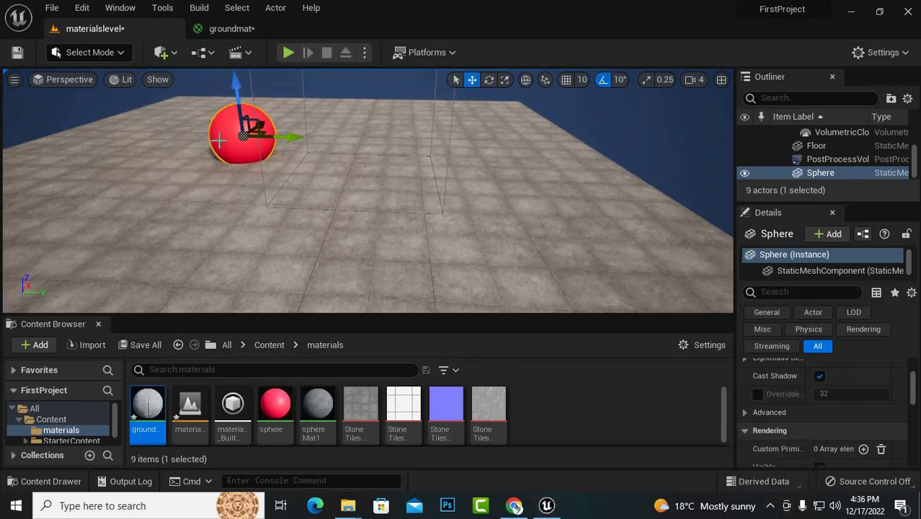
Set the groundmat tiling constant to 3, apply the change, and inspect the floor tiles in materialslevel
left_click(215, 33)
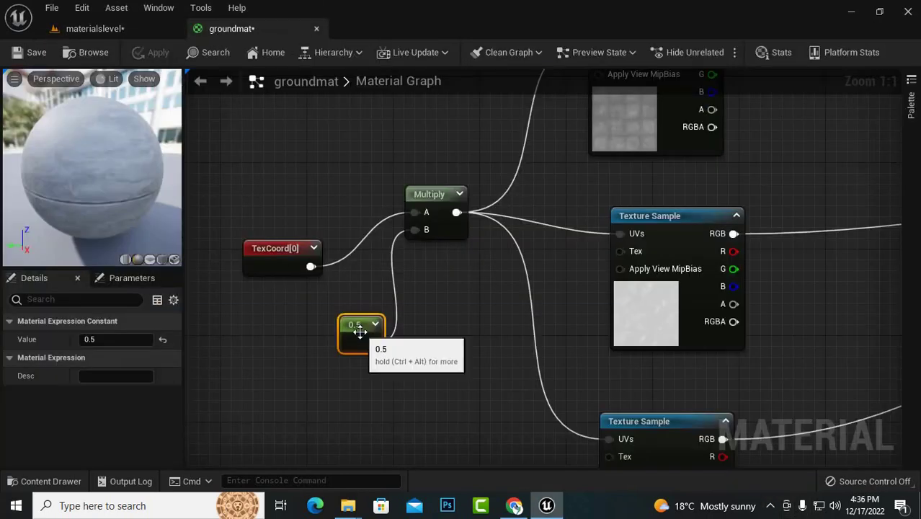
left_click(103, 337)
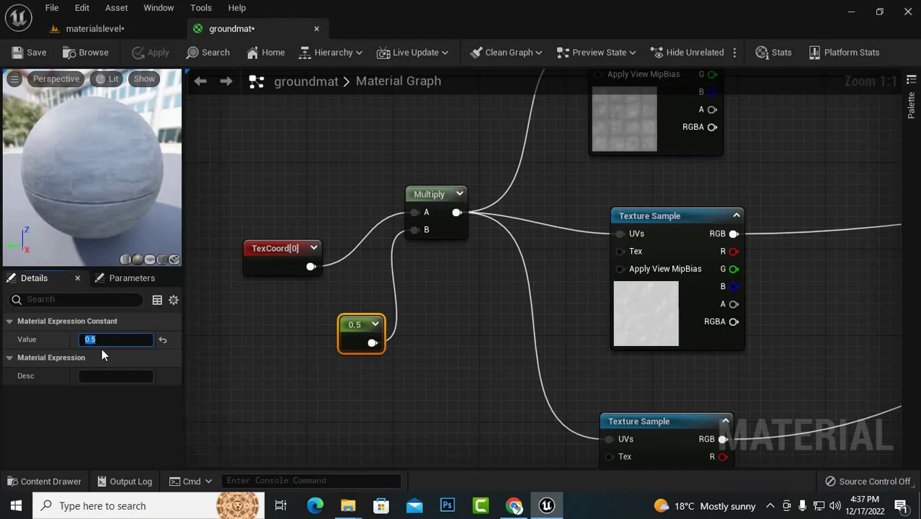
type("3")
key("Return")
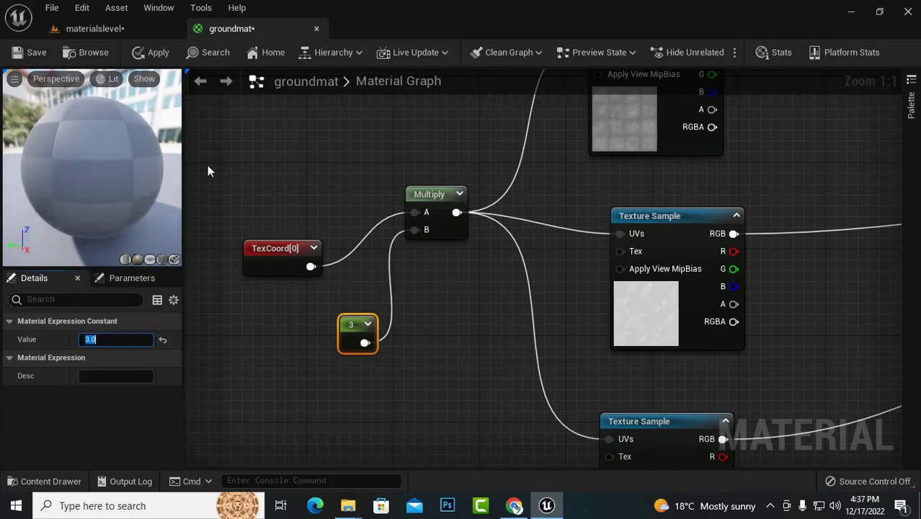
left_click(150, 58)
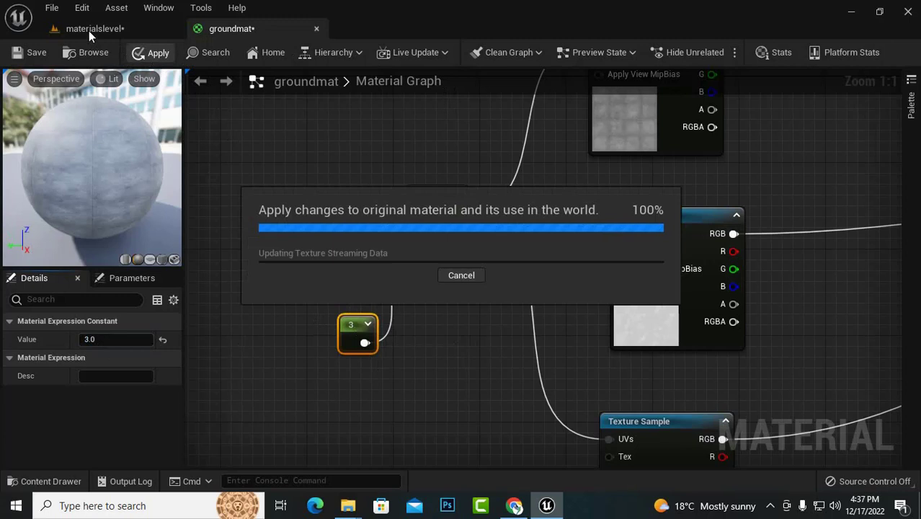
left_click(88, 30)
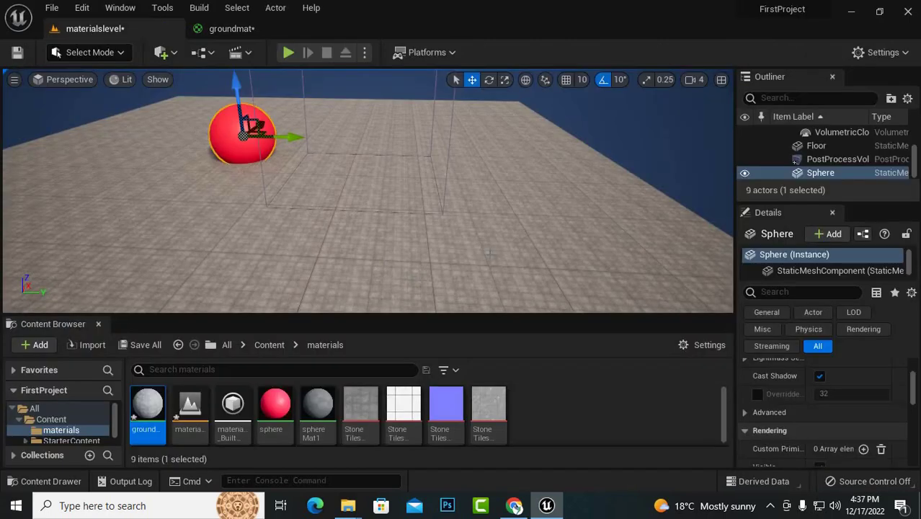
scroll(490, 256, "up", 3)
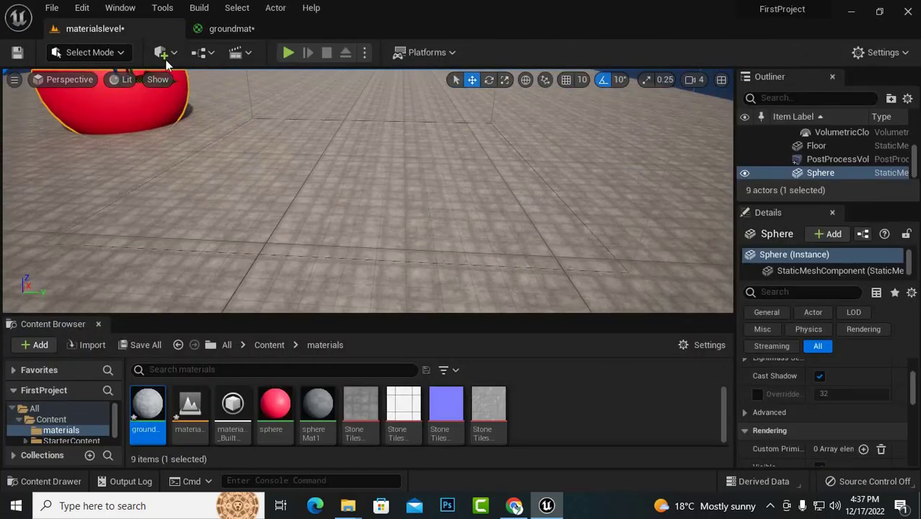
Return the tiling constant in groundmat to 0.5, apply it, and inspect the level's floor from near and far
left_click(212, 30)
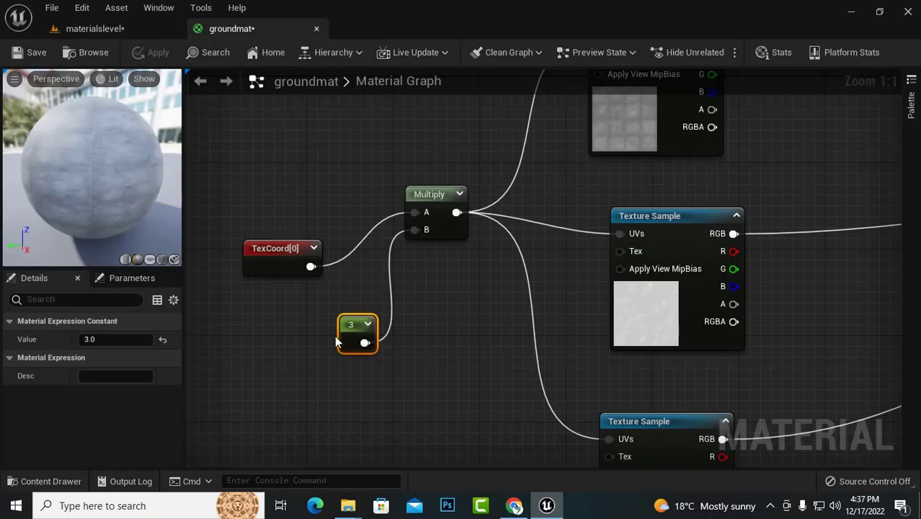
left_click(115, 339)
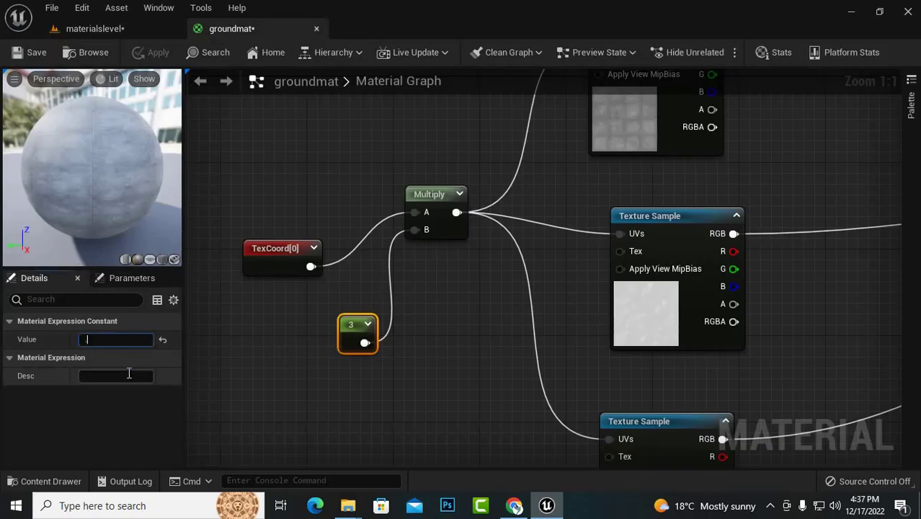
type(".5")
key("Return")
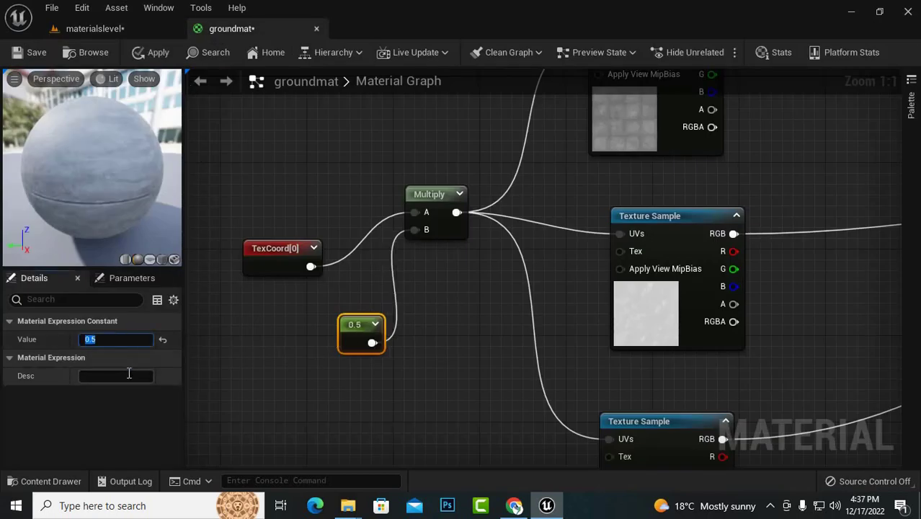
left_click(152, 52)
left_click(139, 30)
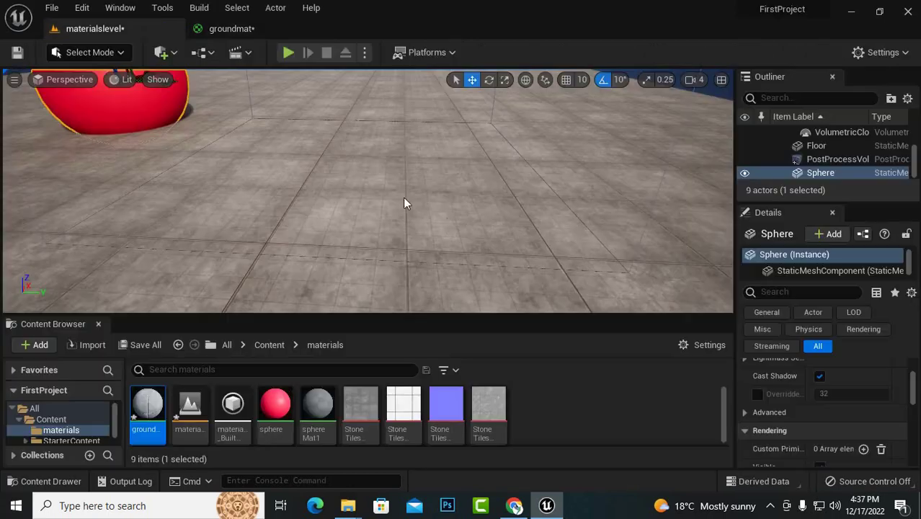
scroll(509, 183, "down", 5)
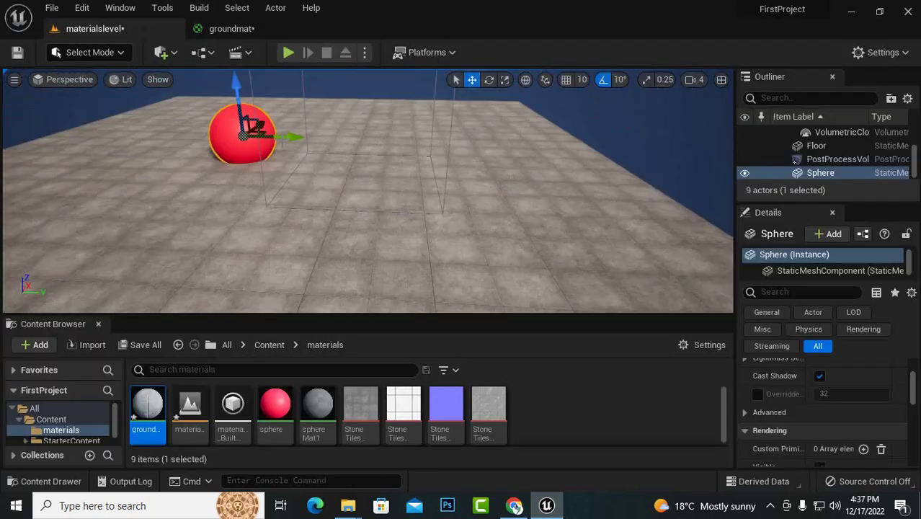
scroll(358, 212, "up", 3)
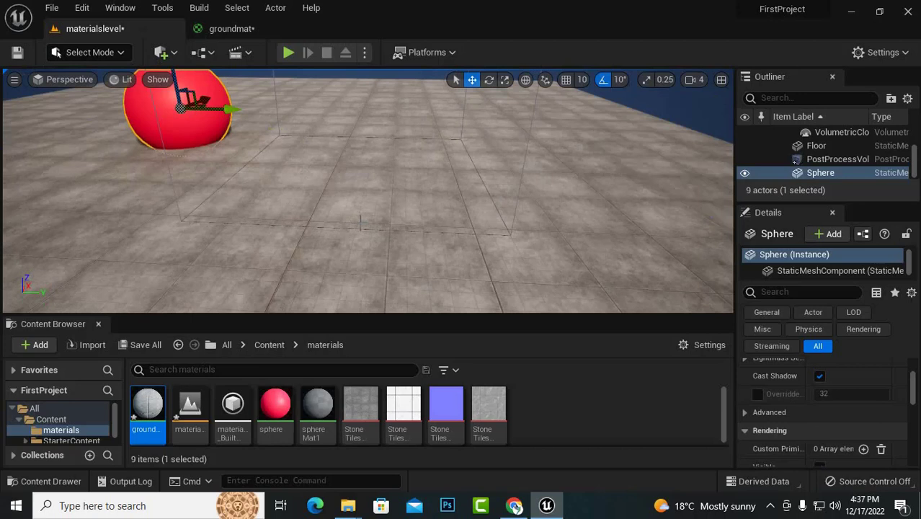
scroll(480, 223, "up", 3)
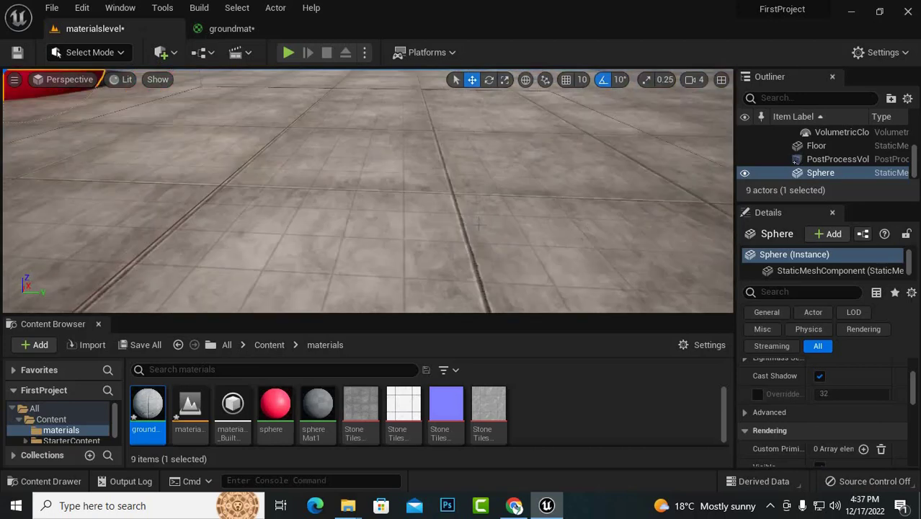
scroll(365, 230, "down", 2)
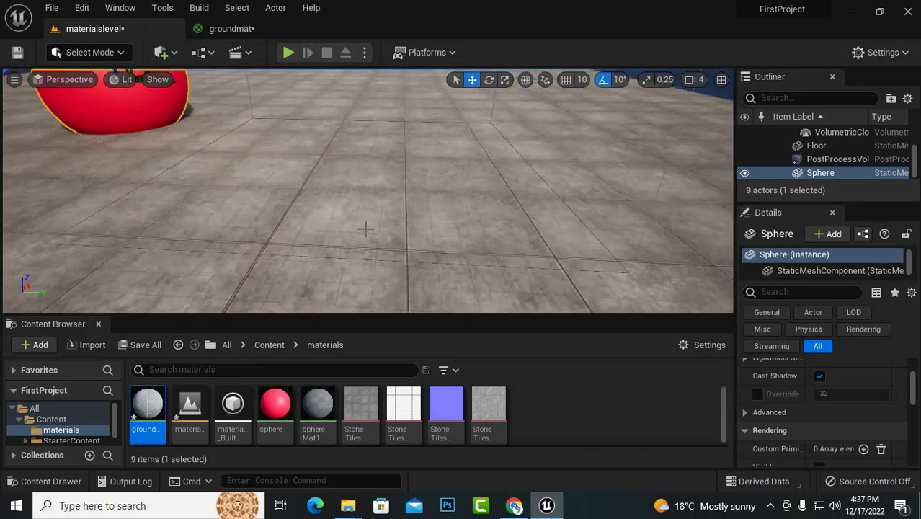
Add a second Multiply node in the groundmat graph between the base color Texture Sample and the material output node
left_click(238, 30)
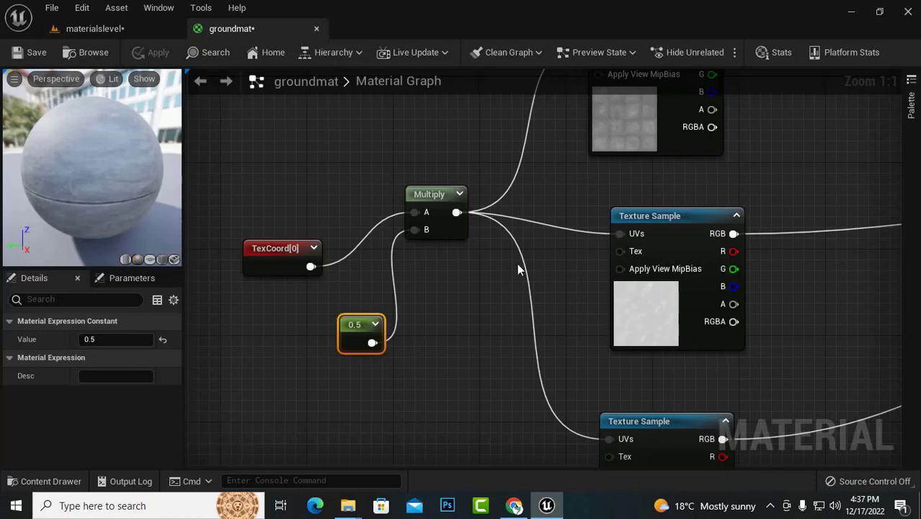
scroll(484, 316, "down", 3)
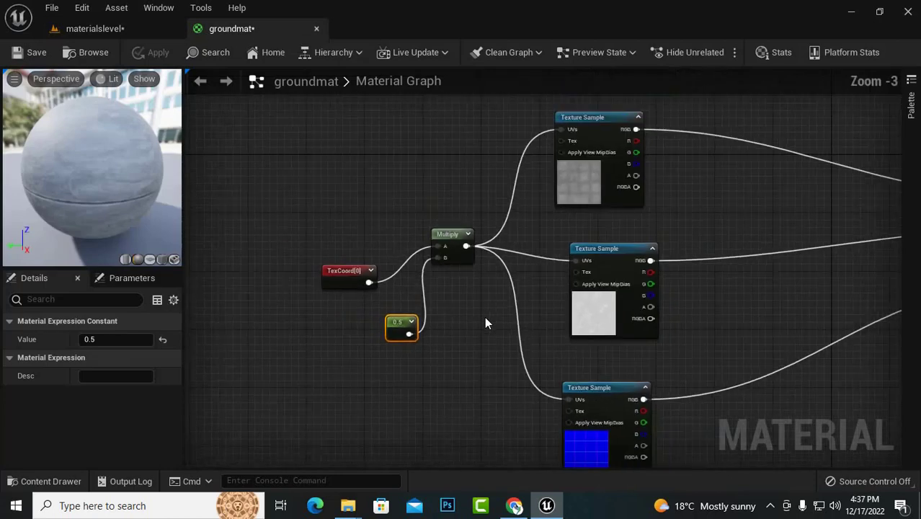
scroll(482, 201, "down", 1)
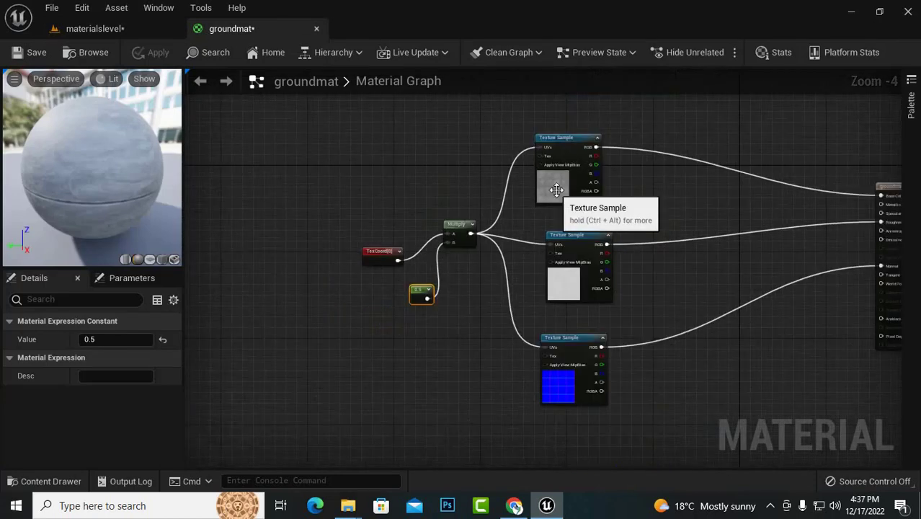
scroll(667, 205, "up", 2)
scroll(621, 220, "down", 2)
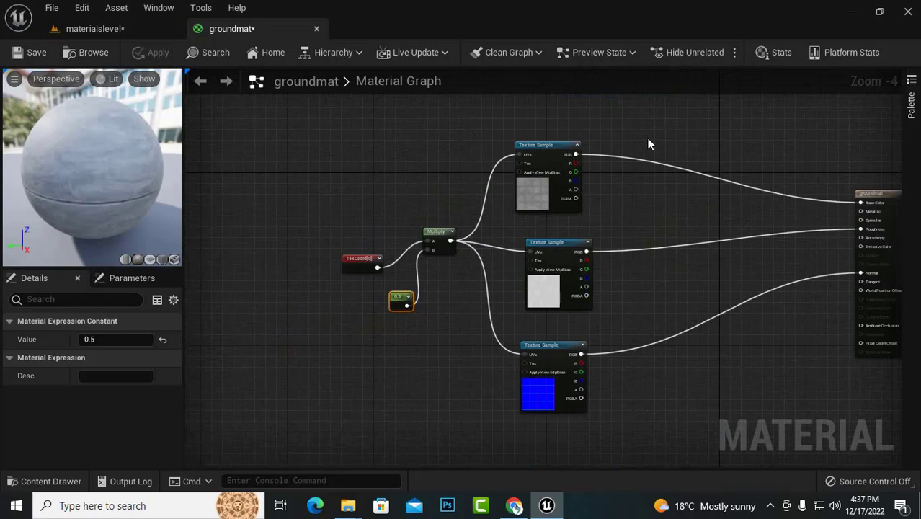
left_click(690, 152)
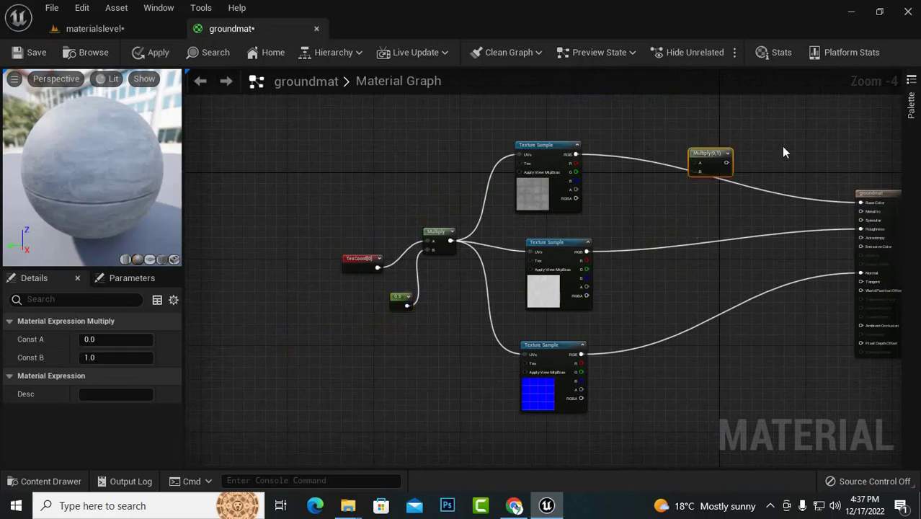
Connect the base color Texture Sample's RGB to the new Multiply's B input and its output to Base Color, then move the Multiply node lower
scroll(786, 152, "up", 2)
scroll(773, 154, "up", 2)
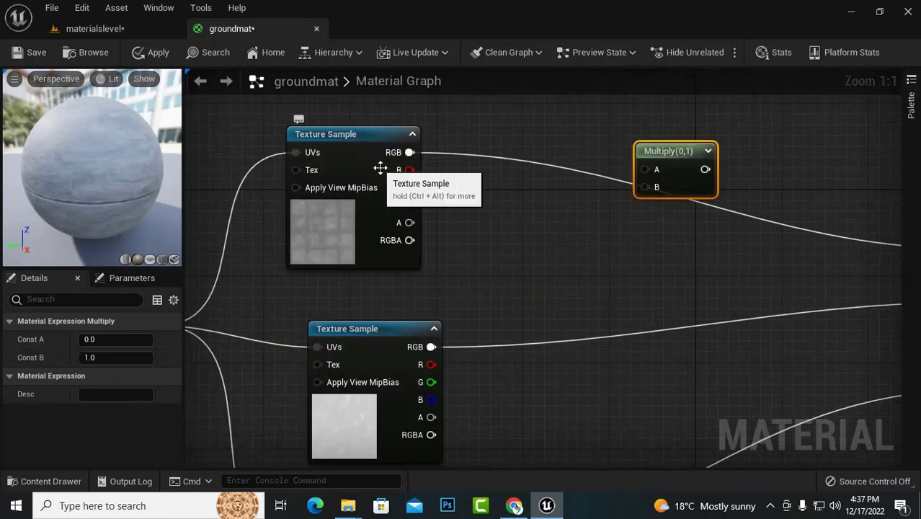
left_click_drag(410, 152, 789, 229)
scroll(671, 216, "down", 6)
scroll(709, 212, "up", 6)
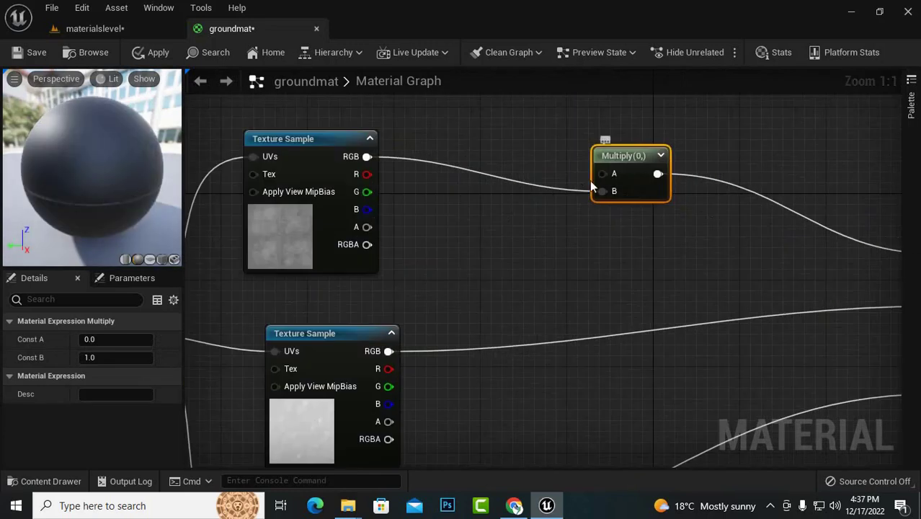
left_click_drag(631, 157, 617, 218)
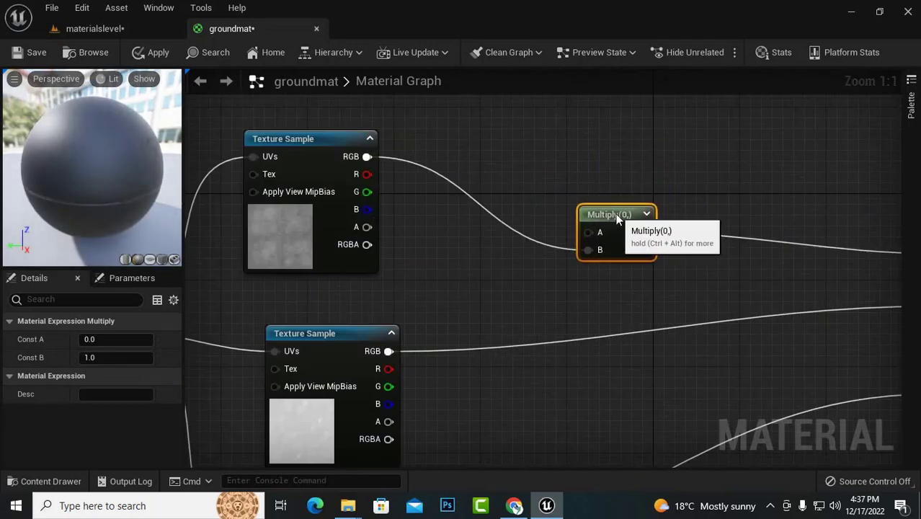
Add a Constant3Vector node above the new Multiply node and connect its output to the Multiply's A input
left_click(504, 121)
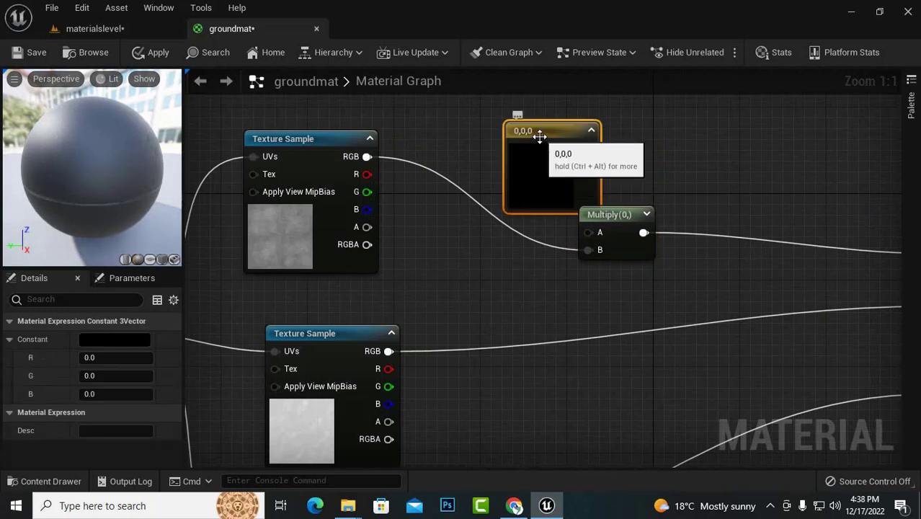
left_click_drag(500, 119, 489, 108)
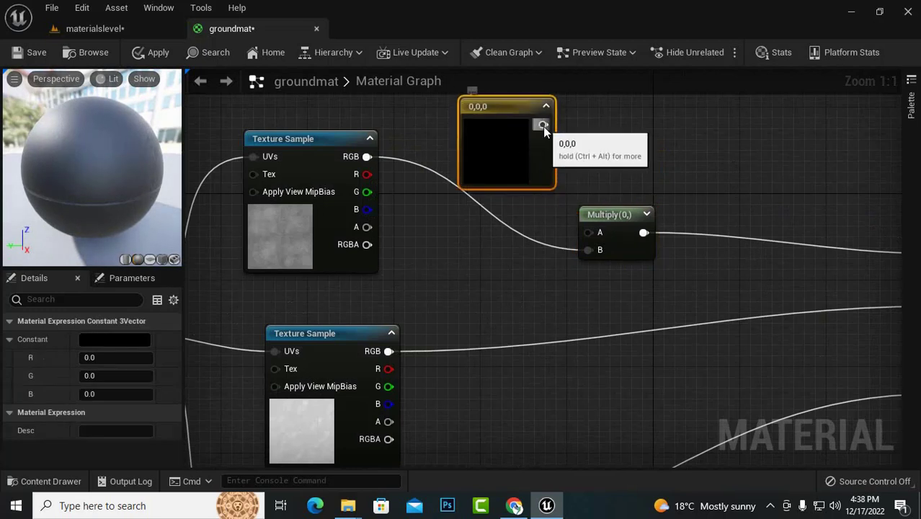
left_click_drag(543, 125, 585, 230)
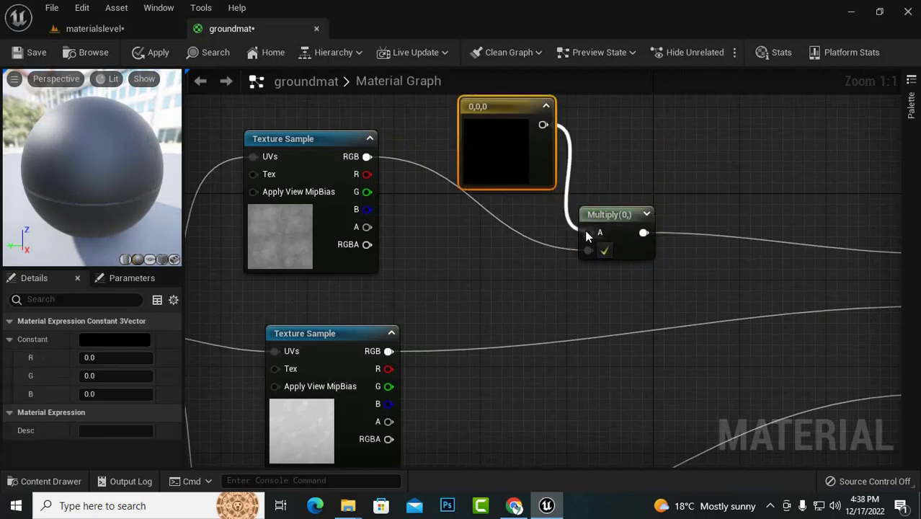
Try to give the Constant3Vector a pinkish-red color by picking only the hue and saturation
double_click(500, 141)
left_click_drag(635, 230, 648, 228)
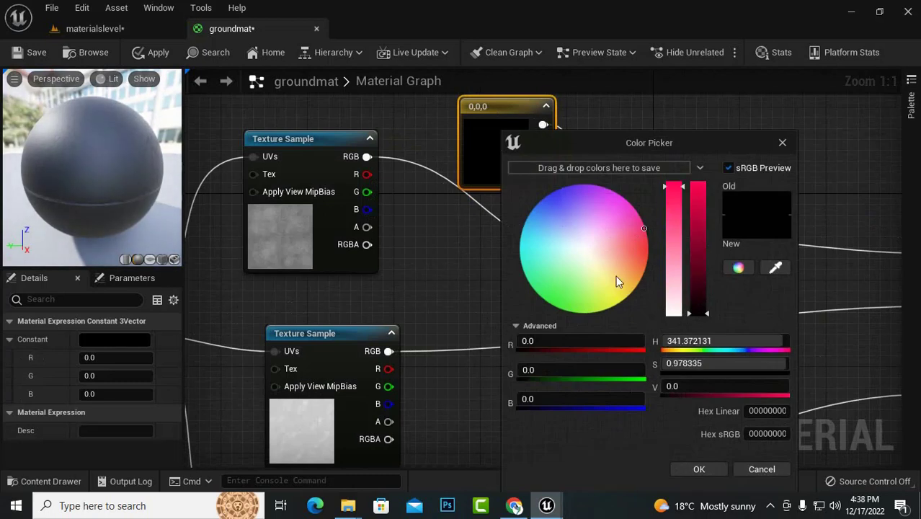
left_click(696, 469)
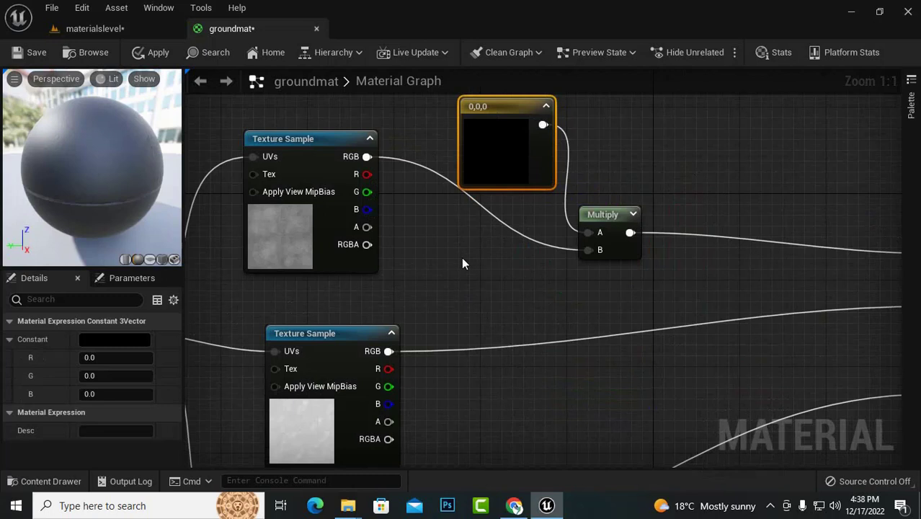
Apply a full-value pinkish-red Constant3Vector tint (R 1.0, G 0.057824, B 0.147497) to groundmat and check it on the level's floor
double_click(504, 158)
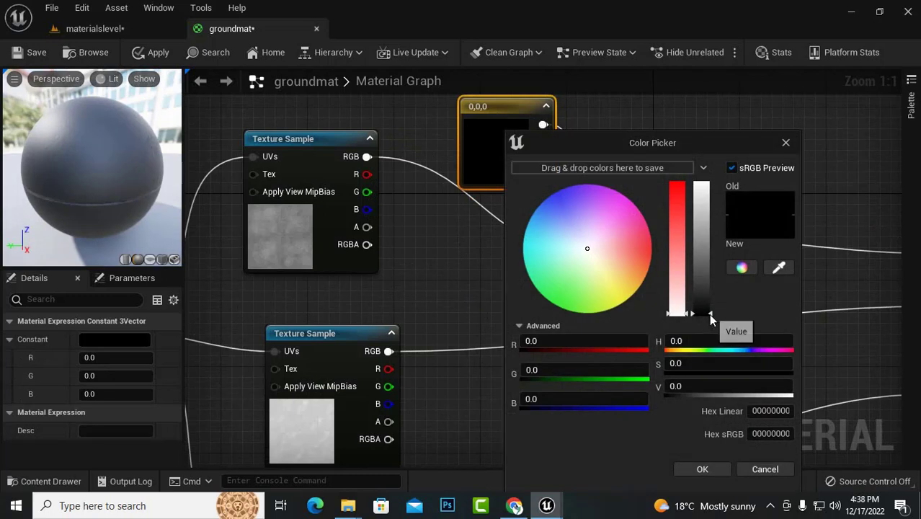
left_click_drag(709, 314, 700, 183)
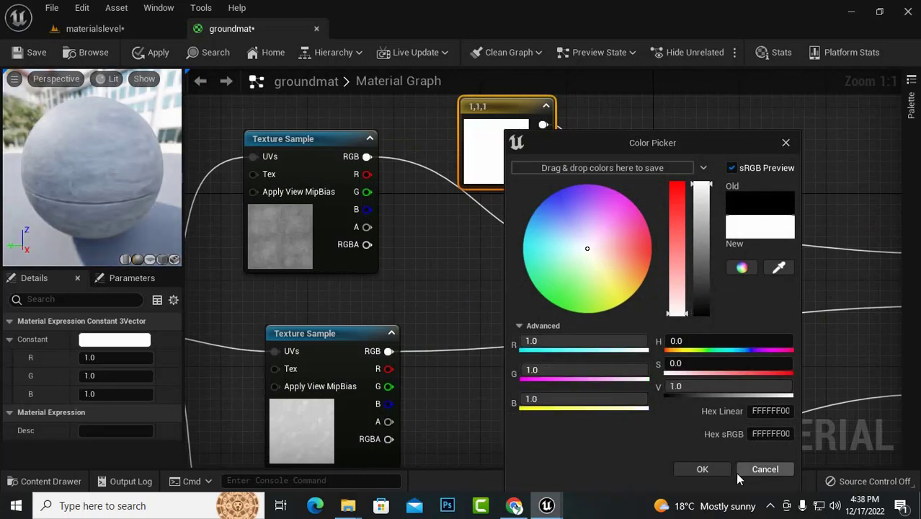
left_click_drag(618, 241, 649, 242)
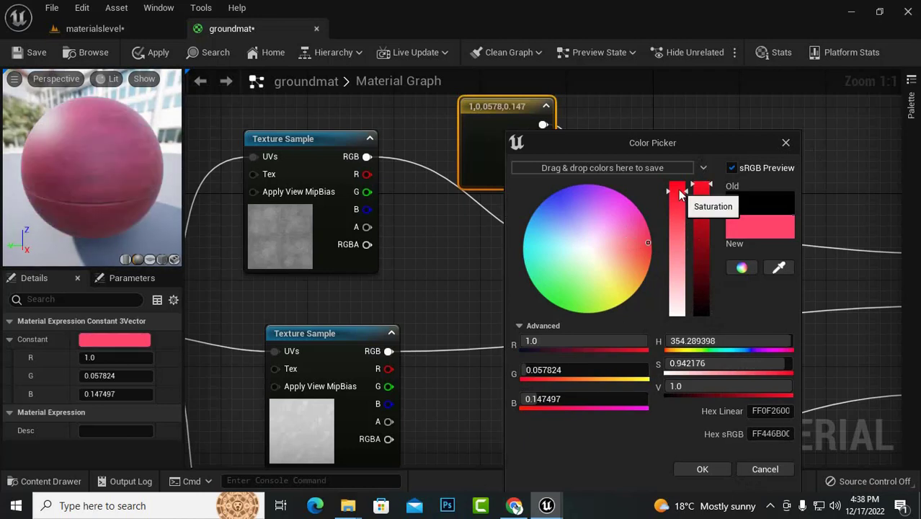
left_click(688, 469)
left_click(156, 53)
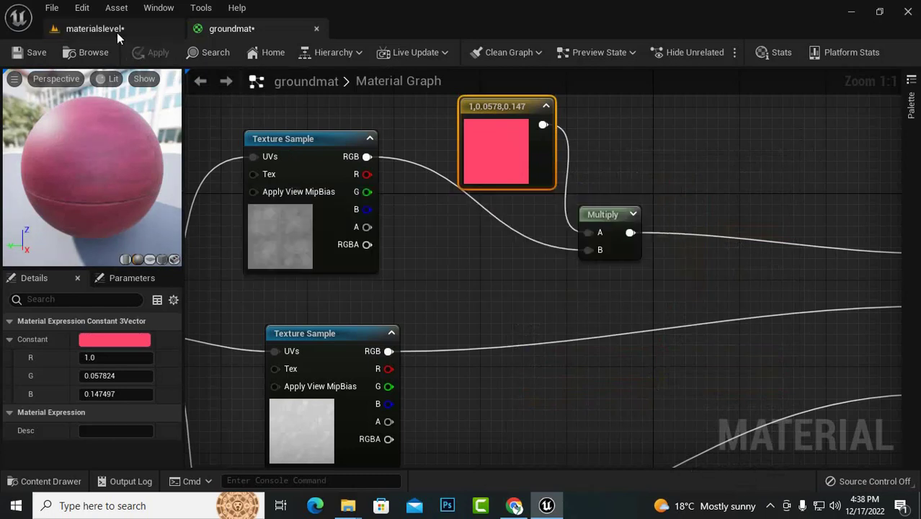
left_click(117, 33)
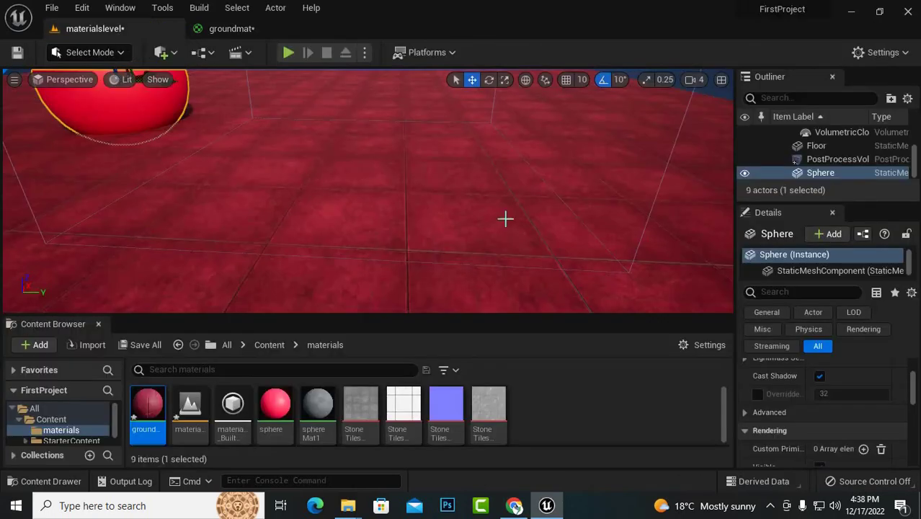
scroll(469, 205, "down", 3)
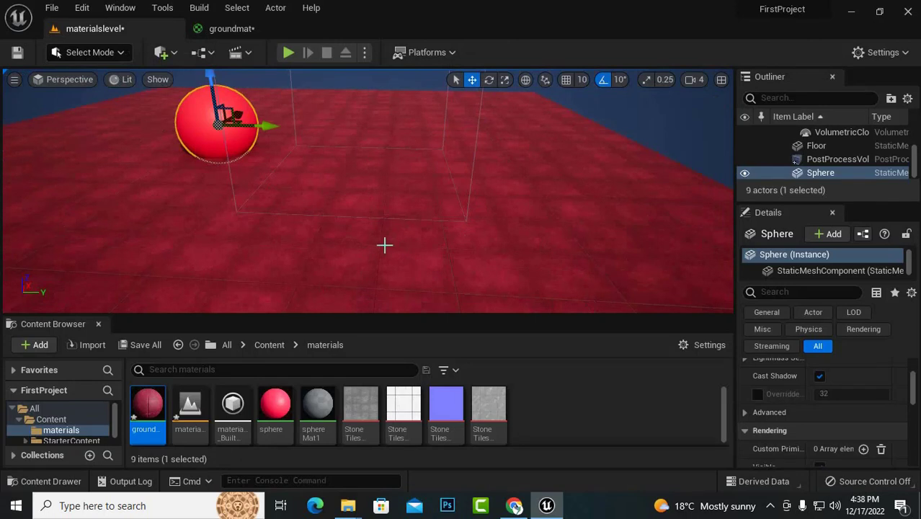
scroll(384, 245, "up", 3)
scroll(375, 250, "down", 1)
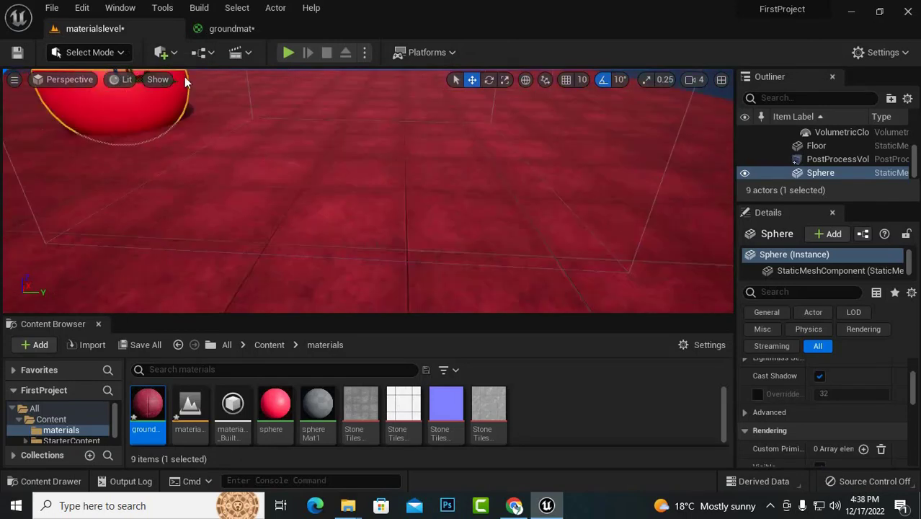
Apply a pale peach Constant3Vector tint (R 1.0, G 0.798933, B 0.655147) to groundmat and inspect the floor tiles in the level
left_click(225, 29)
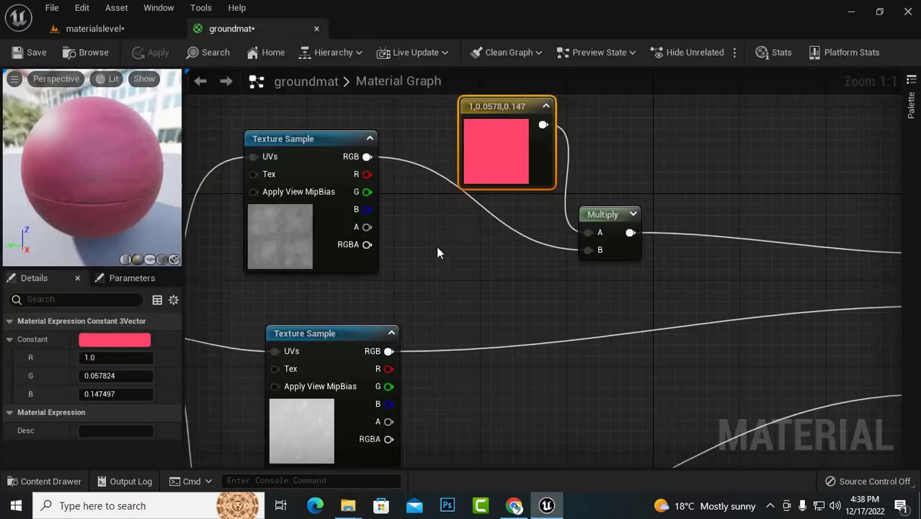
double_click(496, 135)
mouse_move(603, 256)
left_mouse_down()
mouse_move(609, 244)
mouse_move(593, 244)
mouse_move(581, 263)
left_mouse_up()
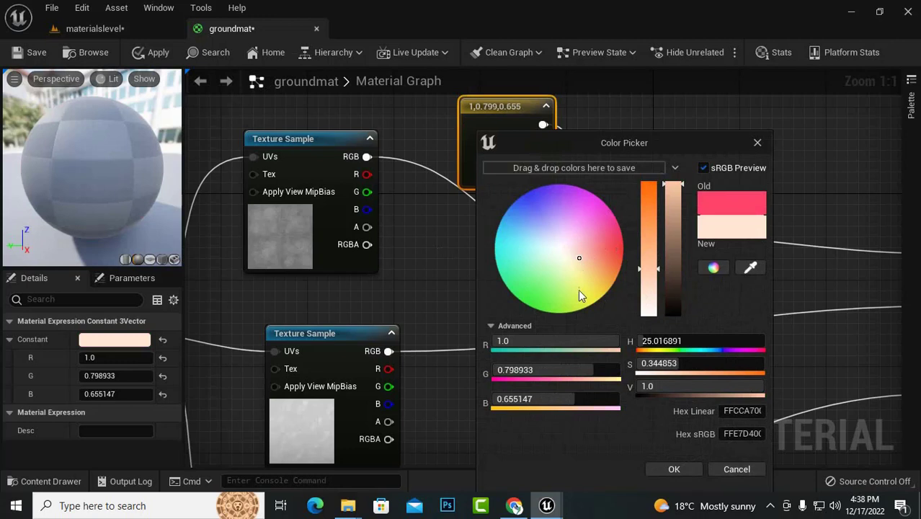
left_click(661, 470)
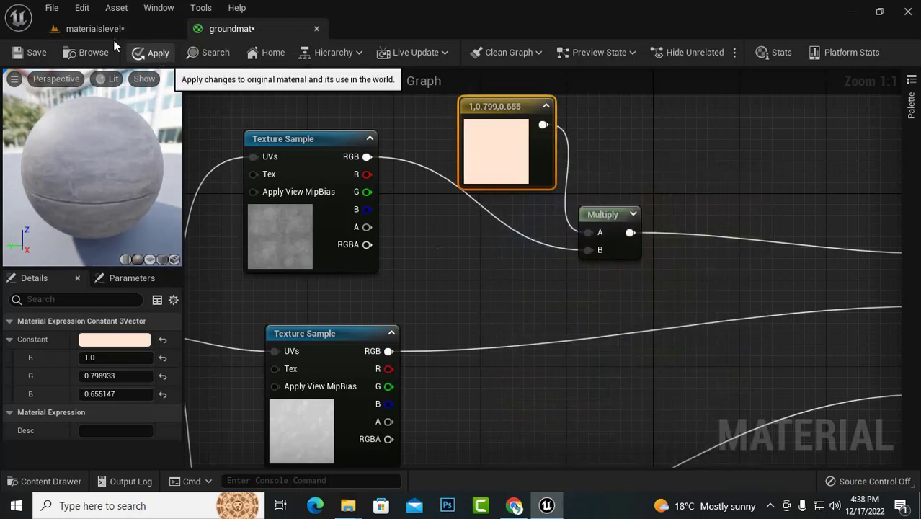
left_click(151, 52)
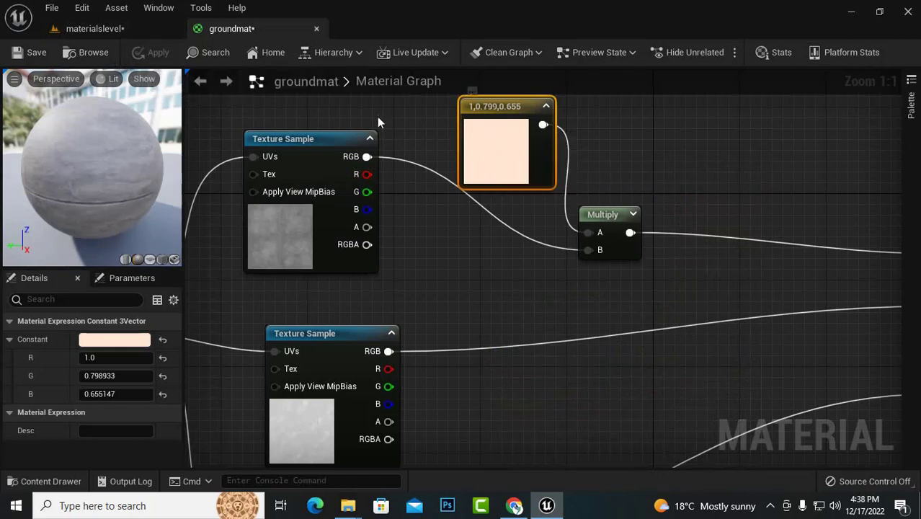
left_click(129, 31)
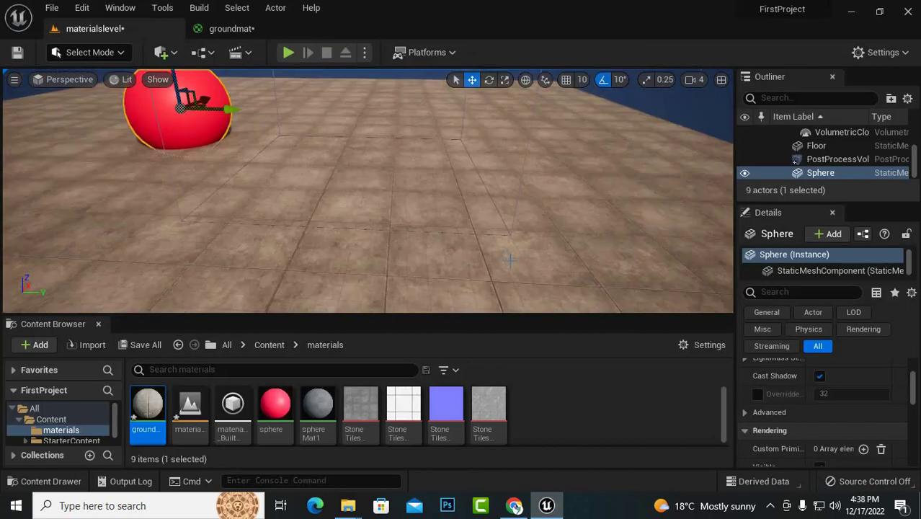
scroll(507, 256, "down", 2)
scroll(517, 257, "up", 3)
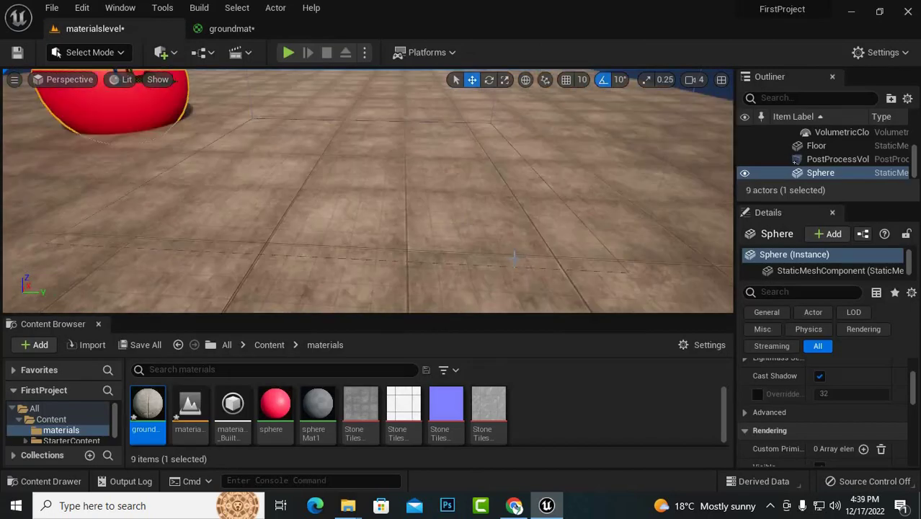
scroll(513, 259, "down", 1)
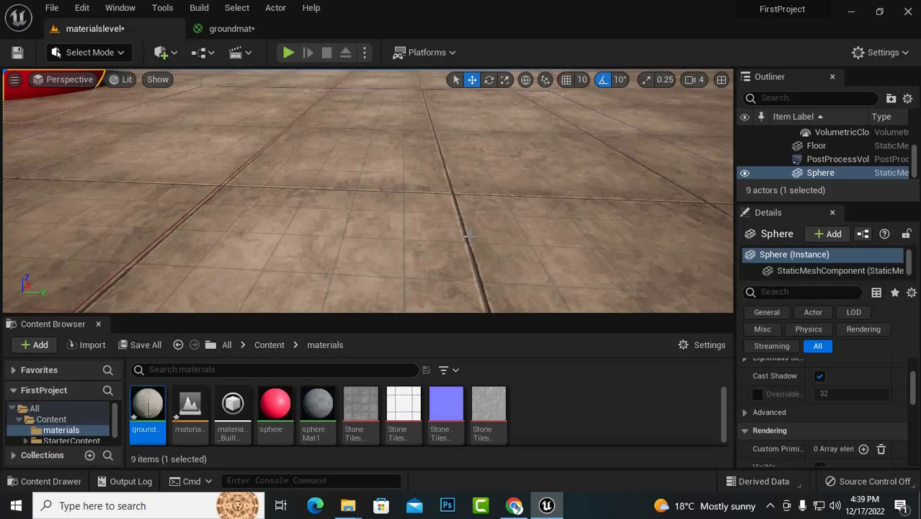
scroll(467, 235, "down", 2)
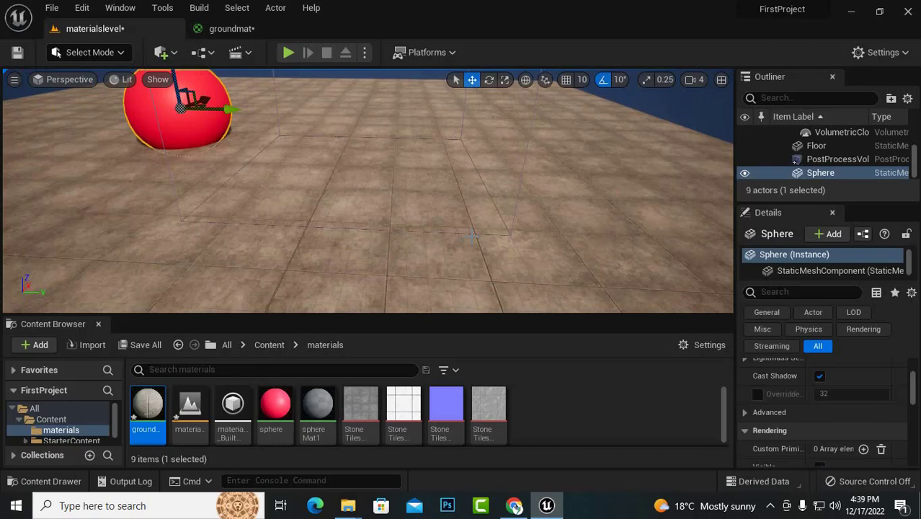
Move the groundmat graph's color Multiply node closer to the material output and shift the Constant3Vector node along with it
left_click(210, 32)
scroll(469, 245, "down", 6)
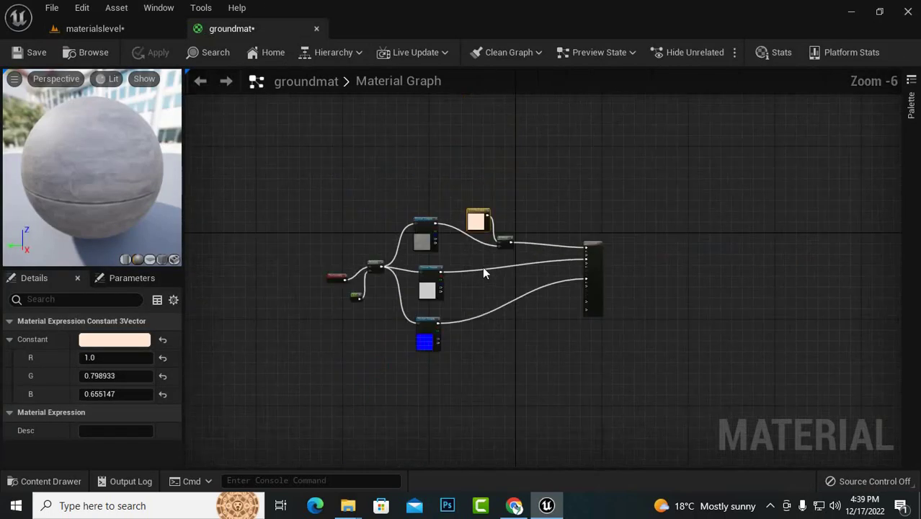
scroll(486, 273, "up", 2)
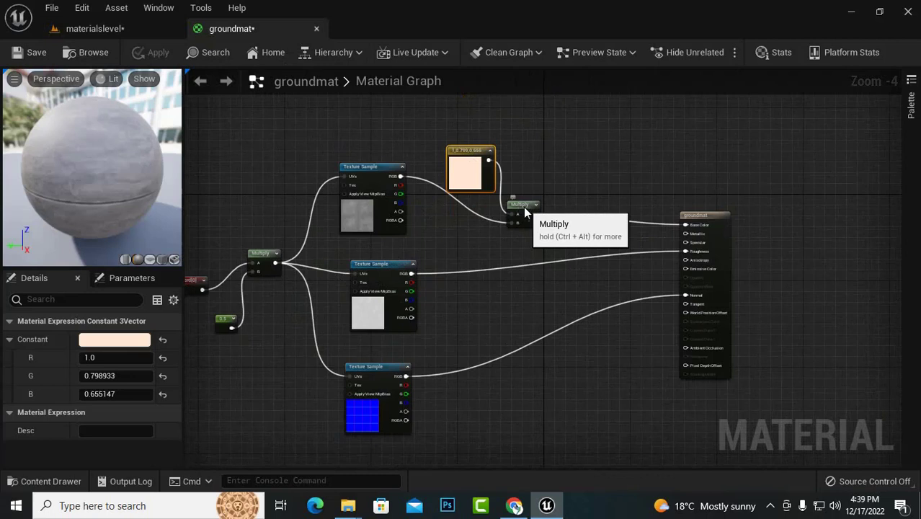
left_click_drag(526, 210, 595, 204)
left_click_drag(473, 155, 514, 145)
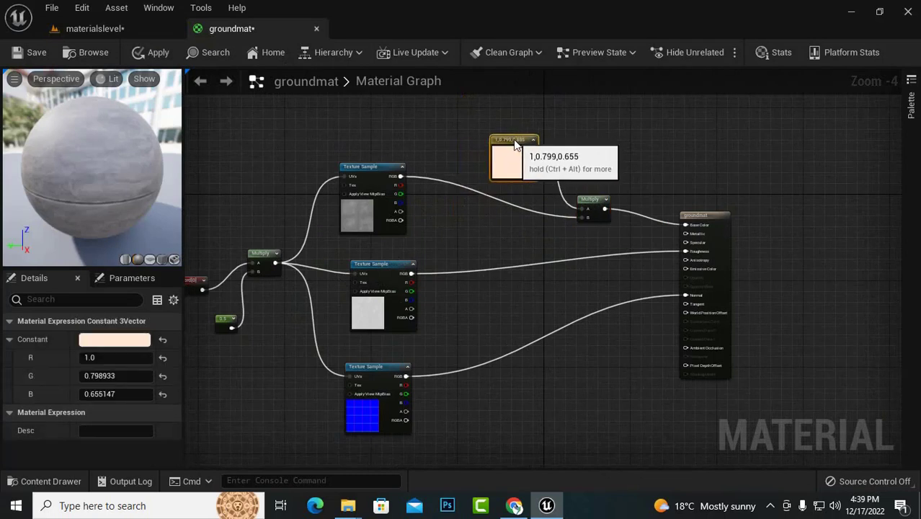
scroll(455, 234, "down", 1)
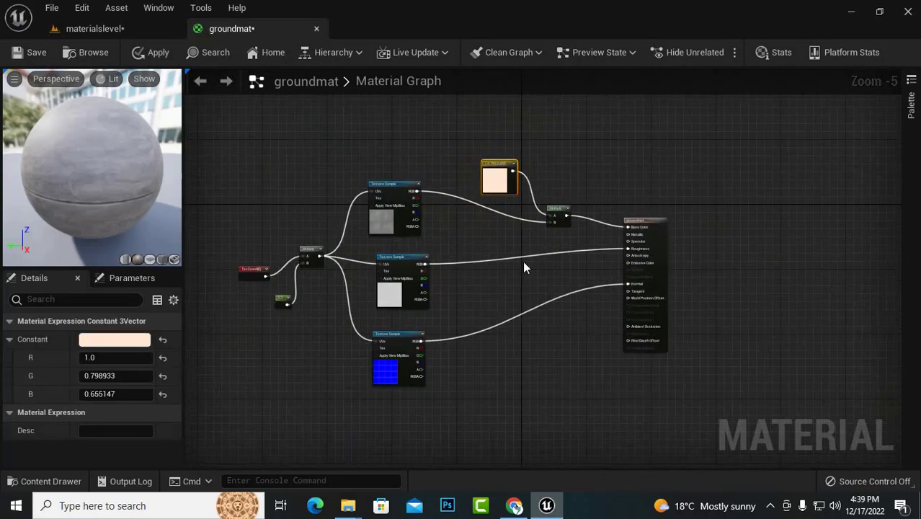